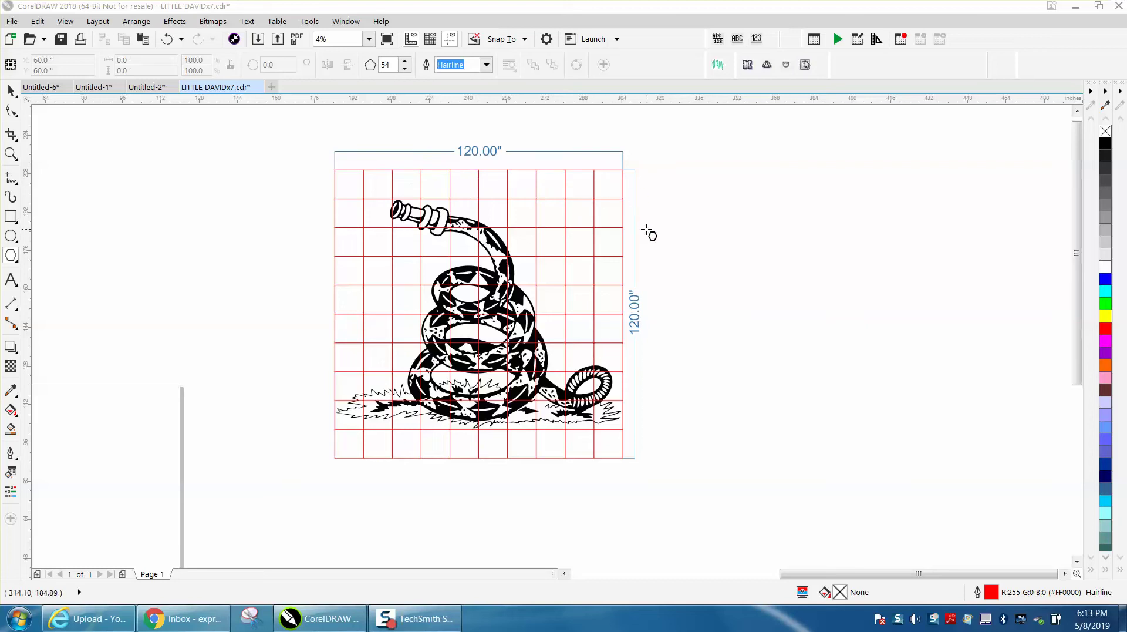
# Drag the 152-object snake group just left of the empty page, then zoom in on both.
pyautogui.click(12, 91)
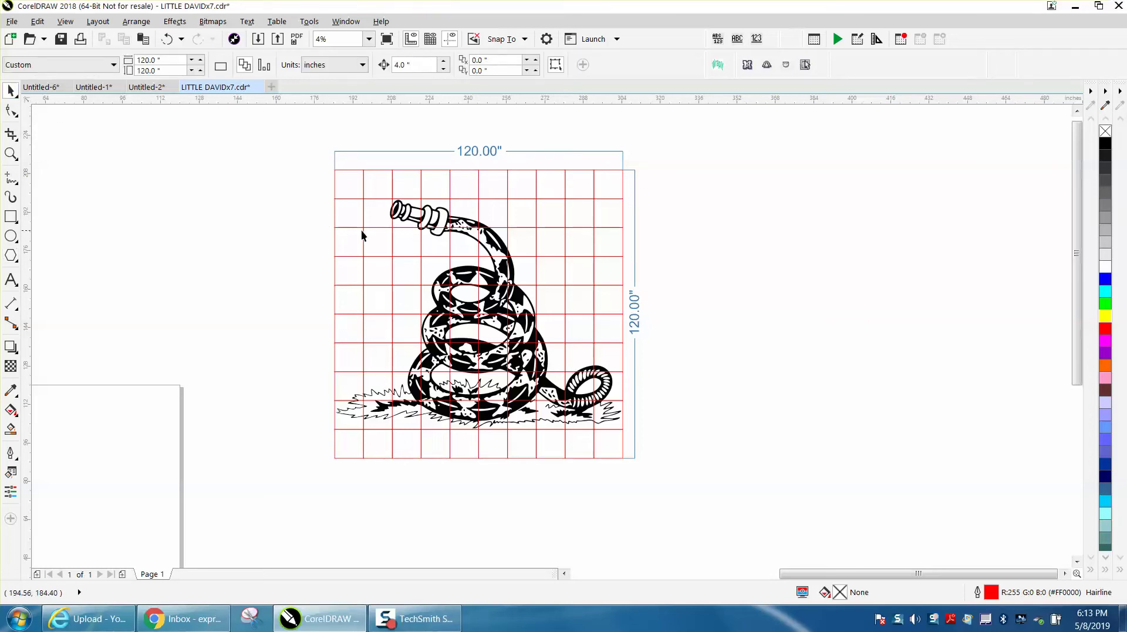
pyautogui.scroll(-1, 362, 235)
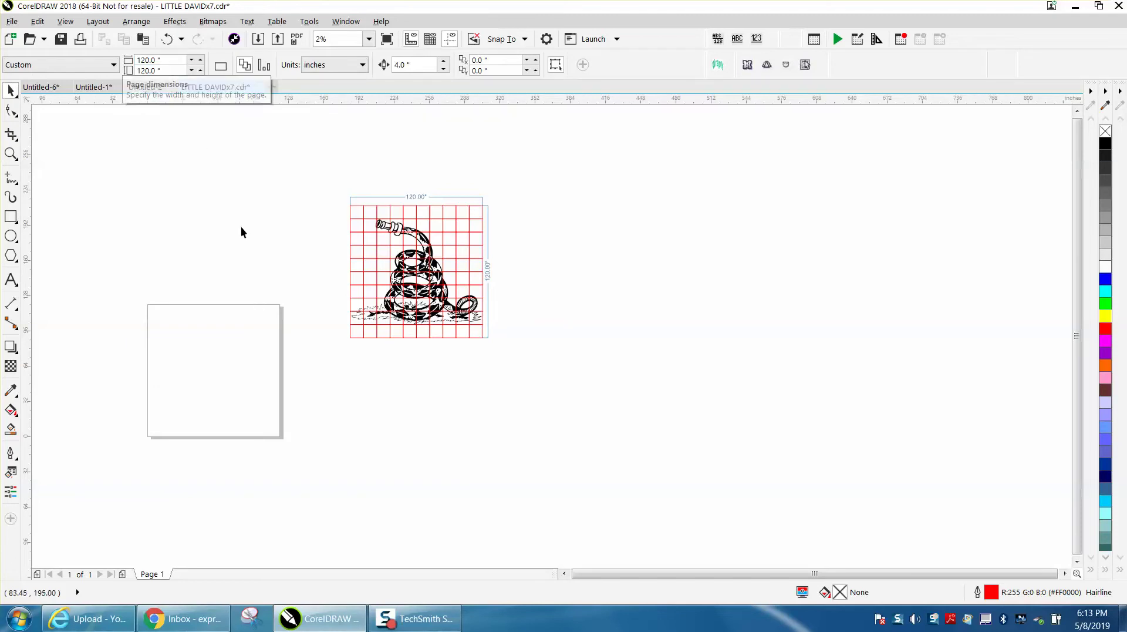
pyautogui.scroll(-1, 250, 269)
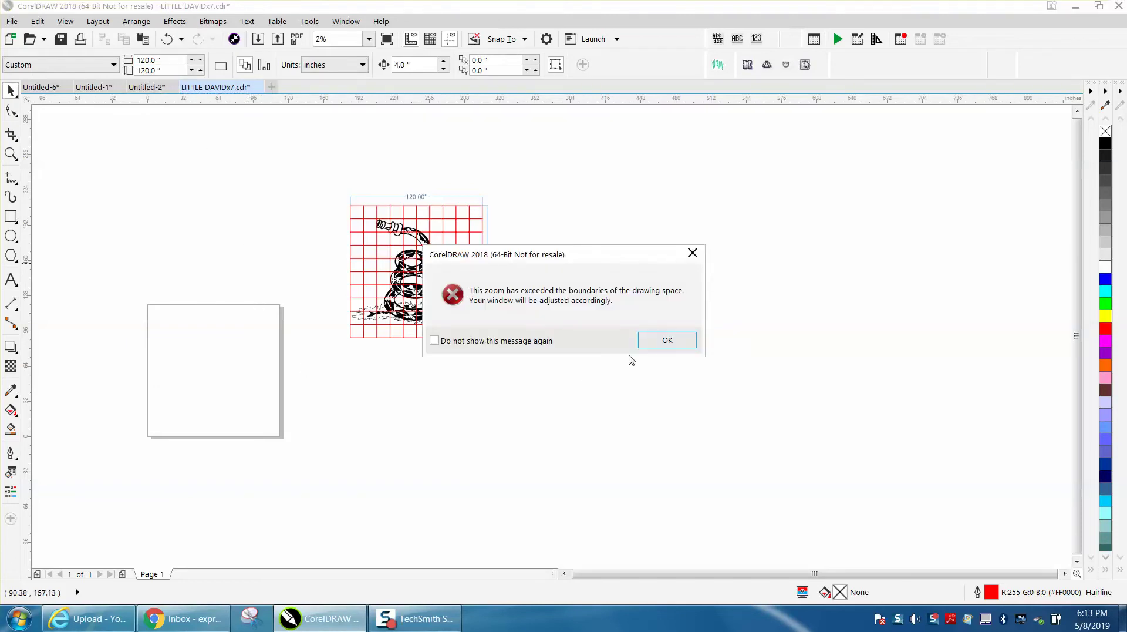
pyautogui.click(651, 343)
pyautogui.scroll(2, 550, 366)
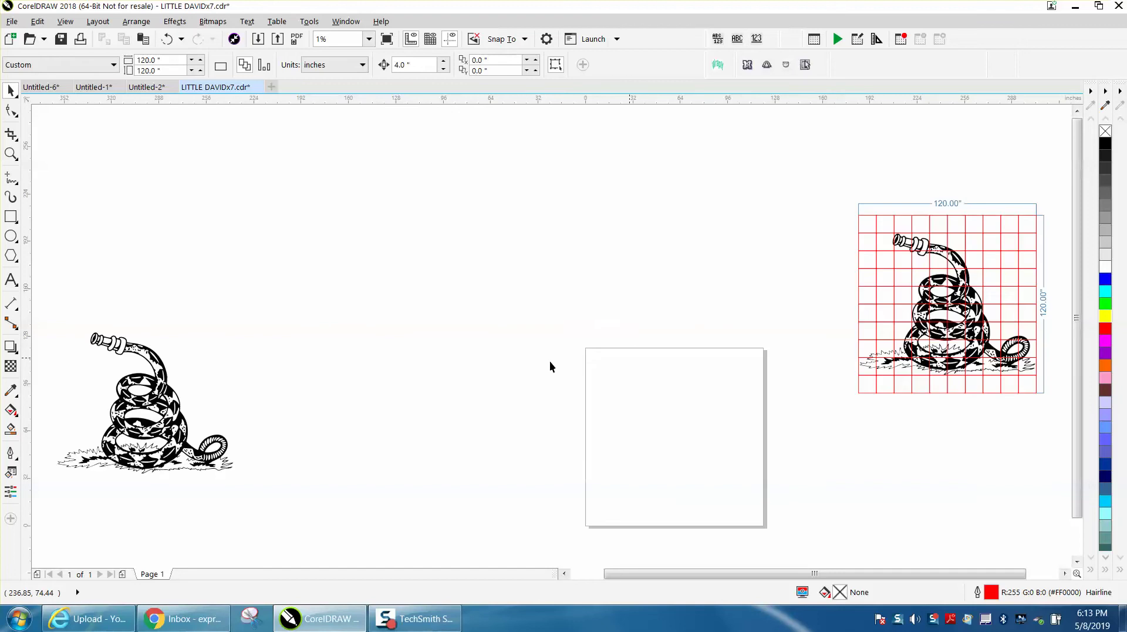
pyautogui.moveTo(147, 405); pyautogui.dragTo(470, 431)
pyautogui.press('z')
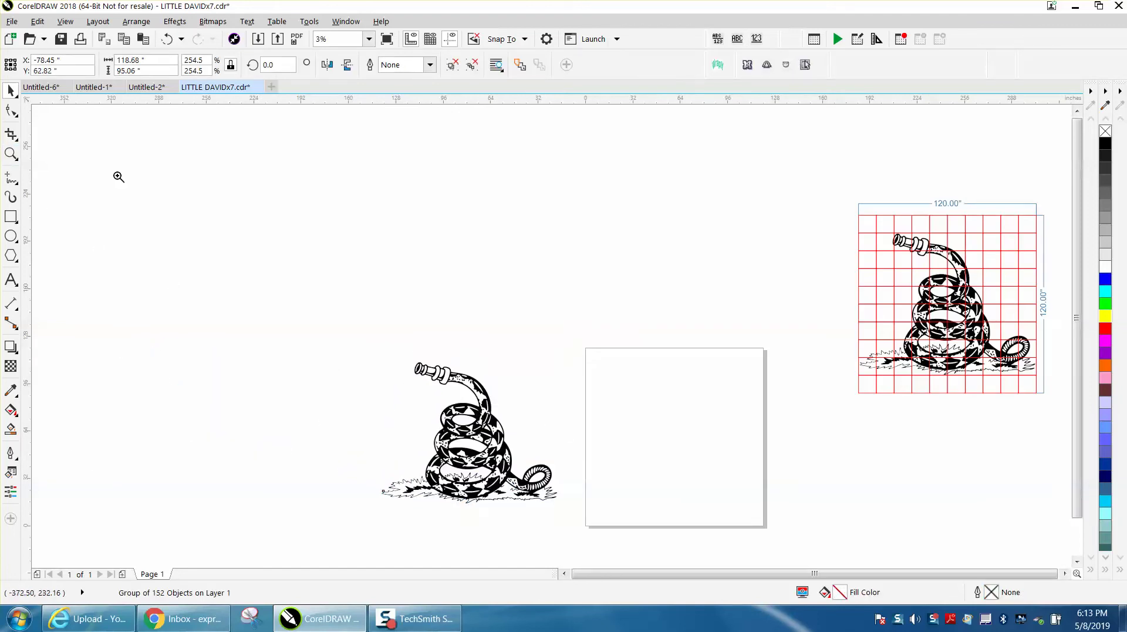
pyautogui.moveTo(413, 322); pyautogui.dragTo(840, 554)
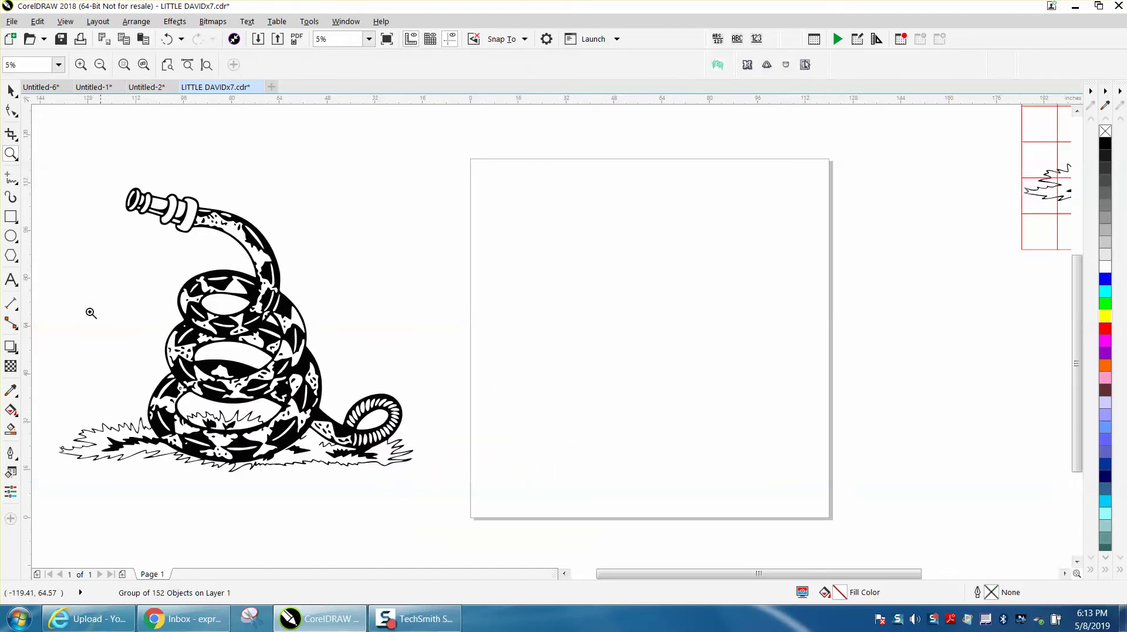
pyautogui.click(18, 264)
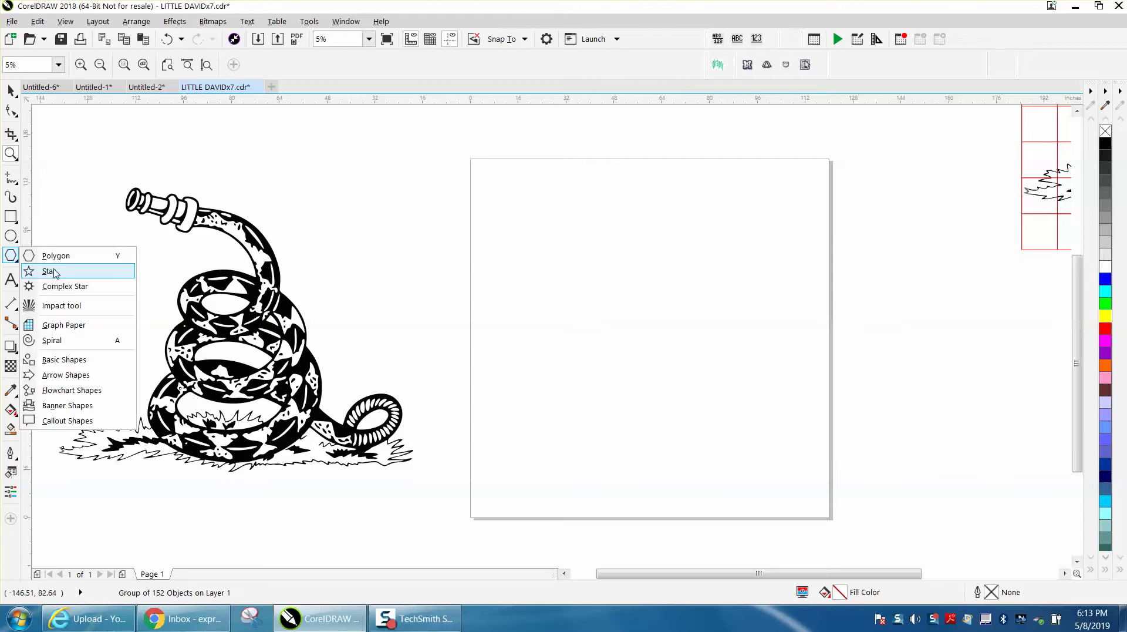
# Draw a 10 × 10 red graph-paper grid over the page.
pyautogui.click(59, 326)
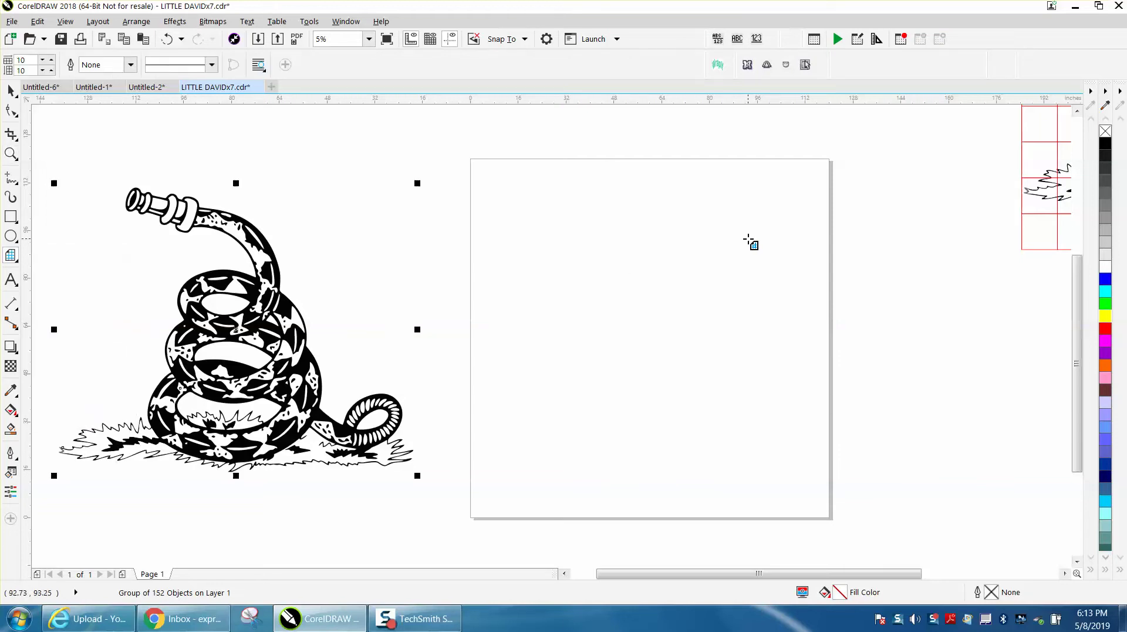
pyautogui.moveTo(824, 209); pyautogui.dragTo(525, 426)
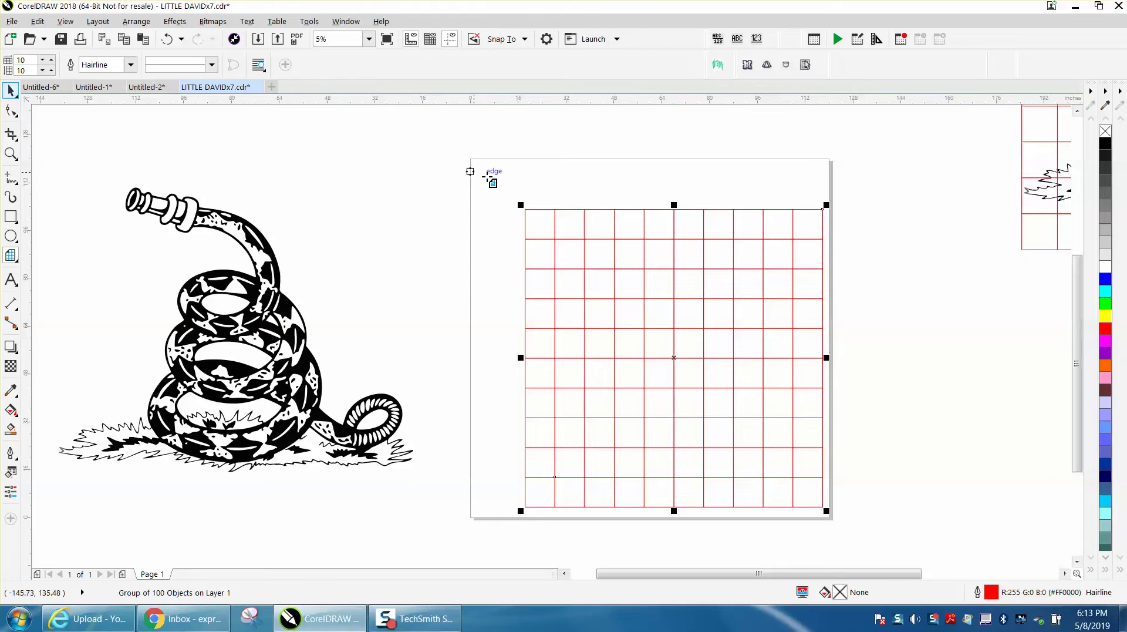
pyautogui.click(10, 90)
pyautogui.click(52, 91)
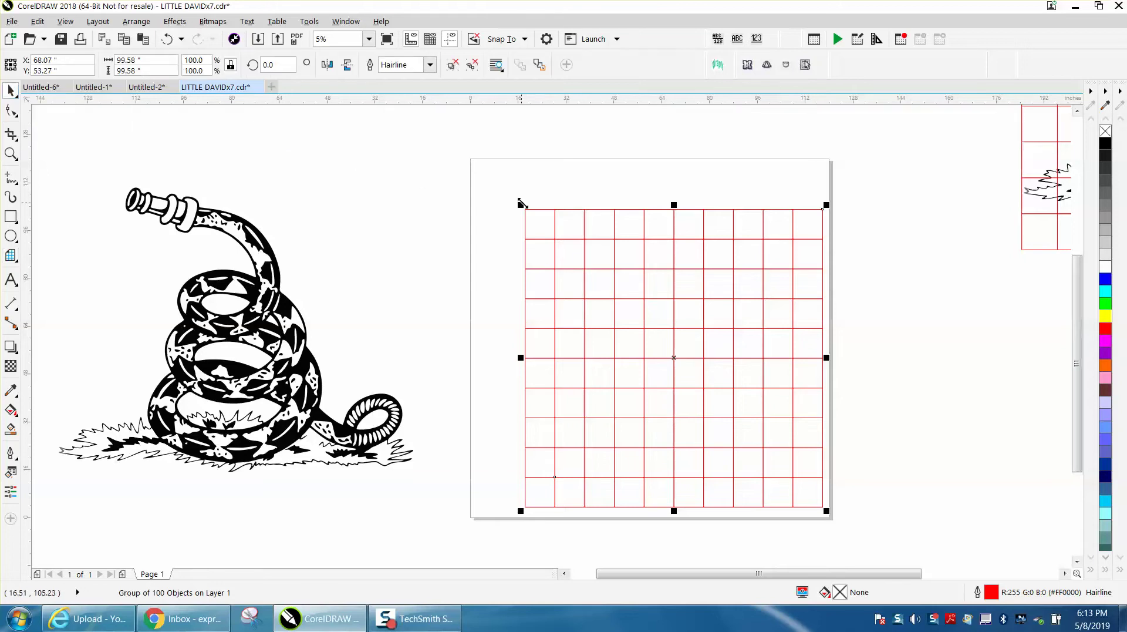
pyautogui.click(546, 212)
# Resize the grid to 120 inches wide and centre it on the page.
pyautogui.click(162, 60)
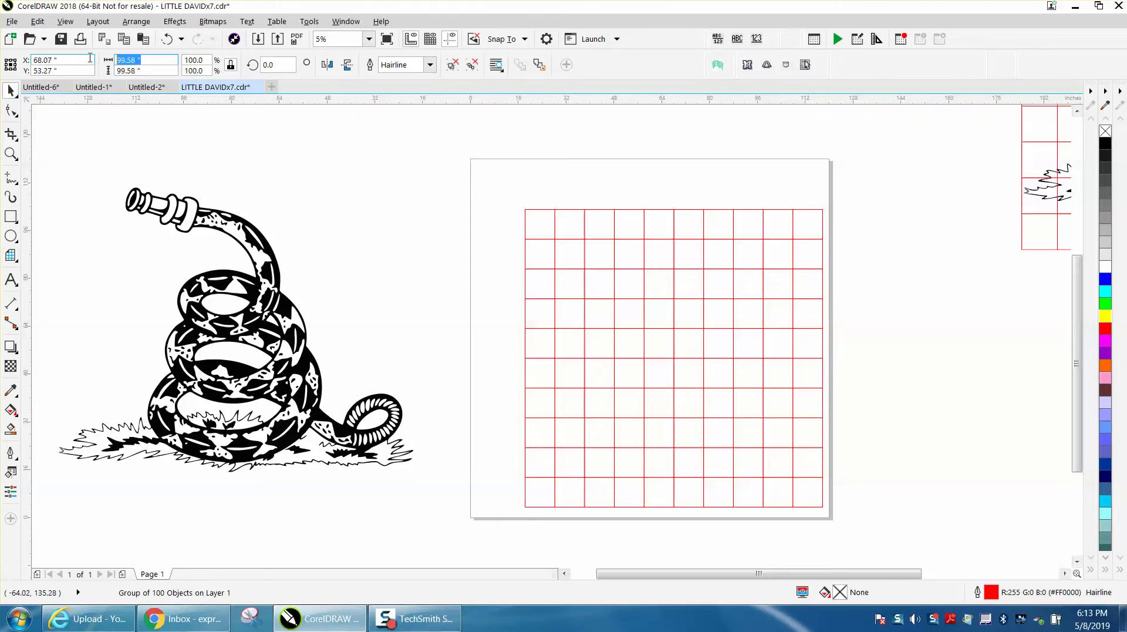
pyautogui.write('120')
pyautogui.press('Return')
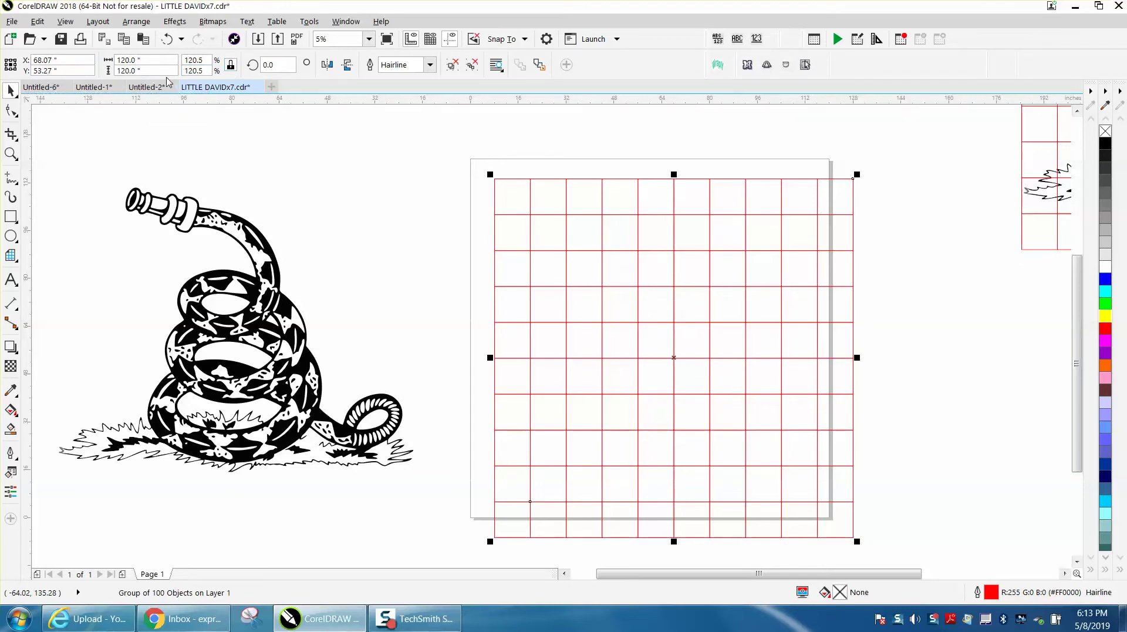
pyautogui.press('p')
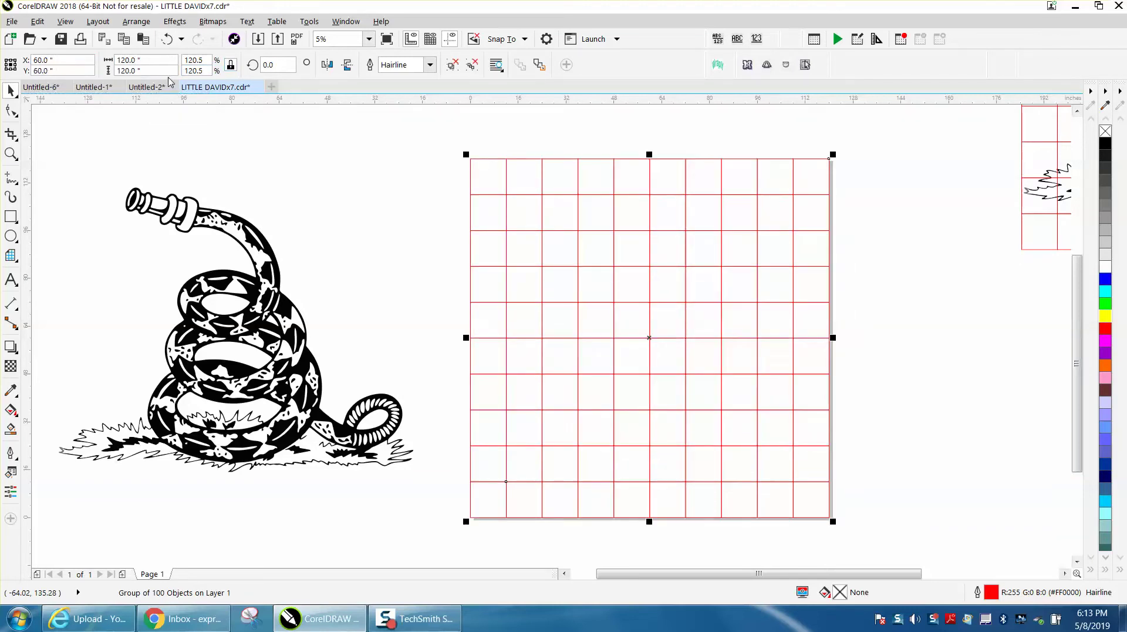
pyautogui.click(265, 247)
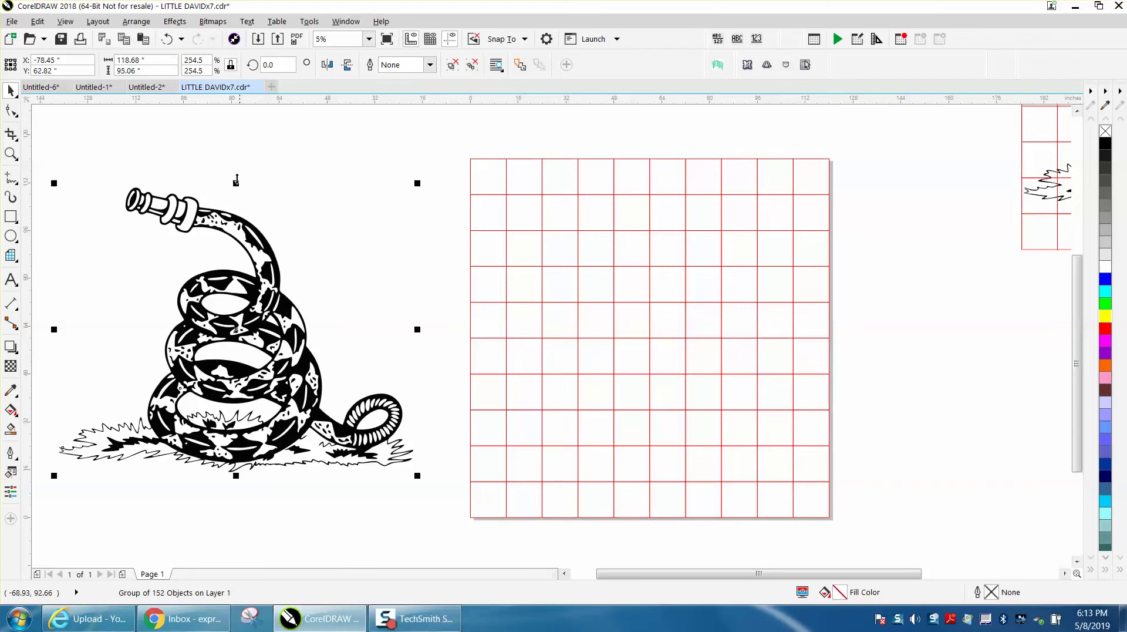
# PowerClip the snake inside the red grid using Place Inside Frame, then select the clipped group.
pyautogui.click(148, 25)
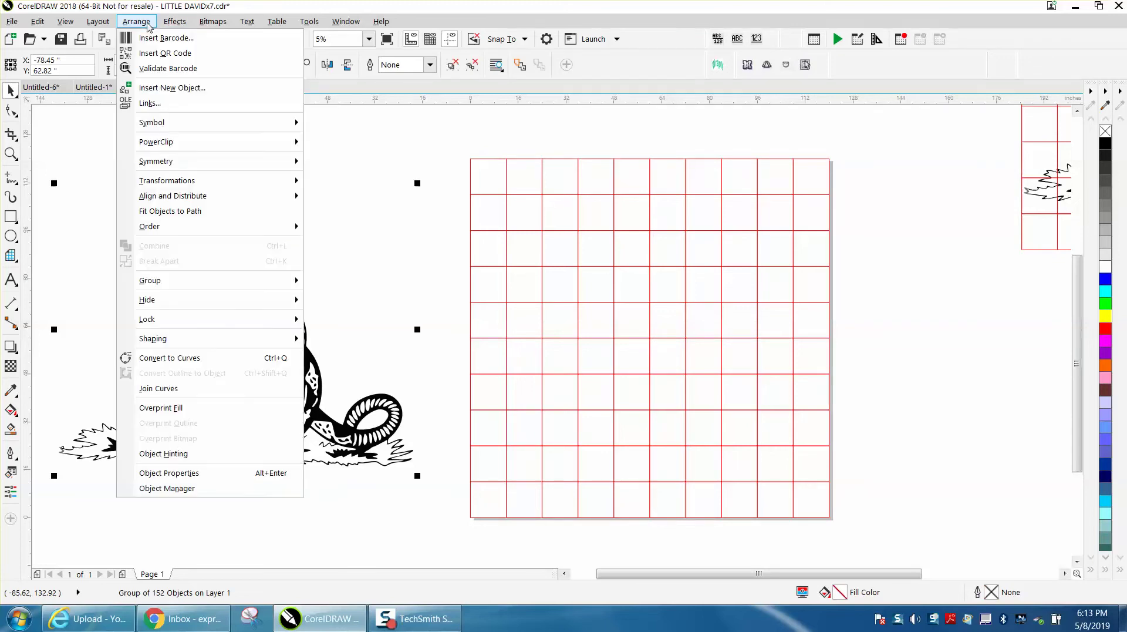
pyautogui.moveTo(175, 152)
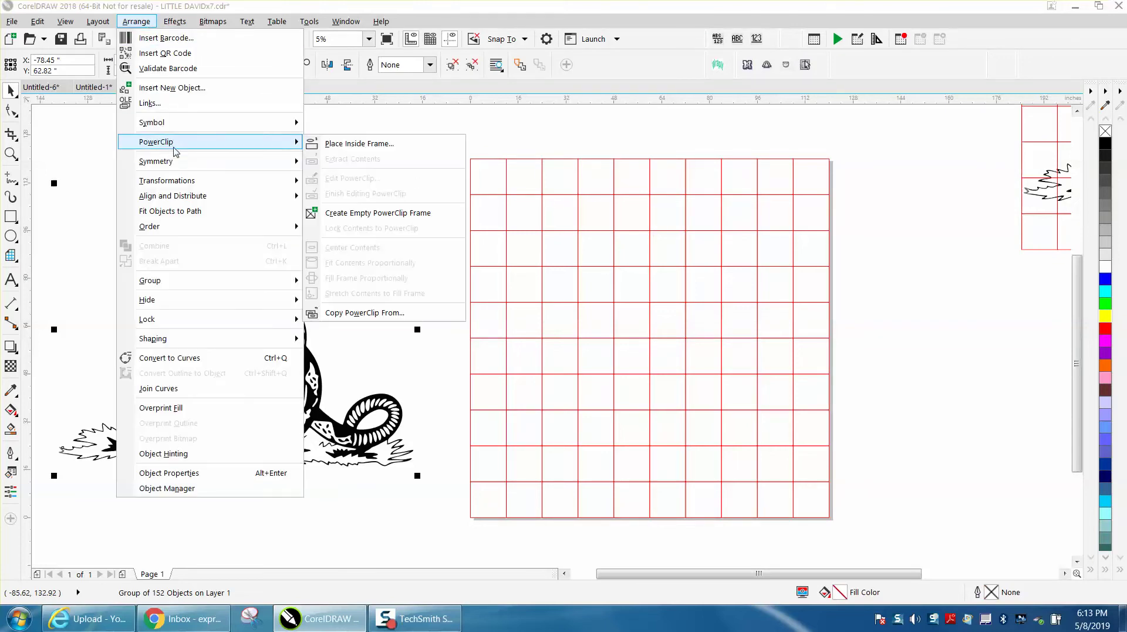
pyautogui.click(329, 144)
pyautogui.click(552, 283)
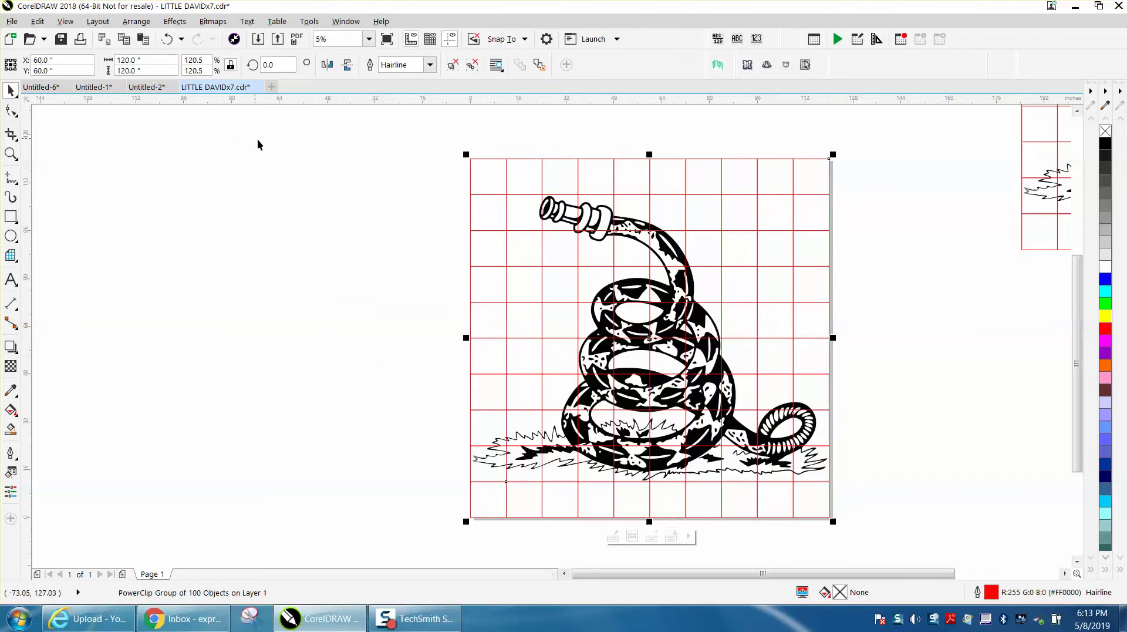
pyautogui.moveTo(404, 131); pyautogui.dragTo(871, 540)
pyautogui.click(135, 21)
pyautogui.moveTo(173, 282)
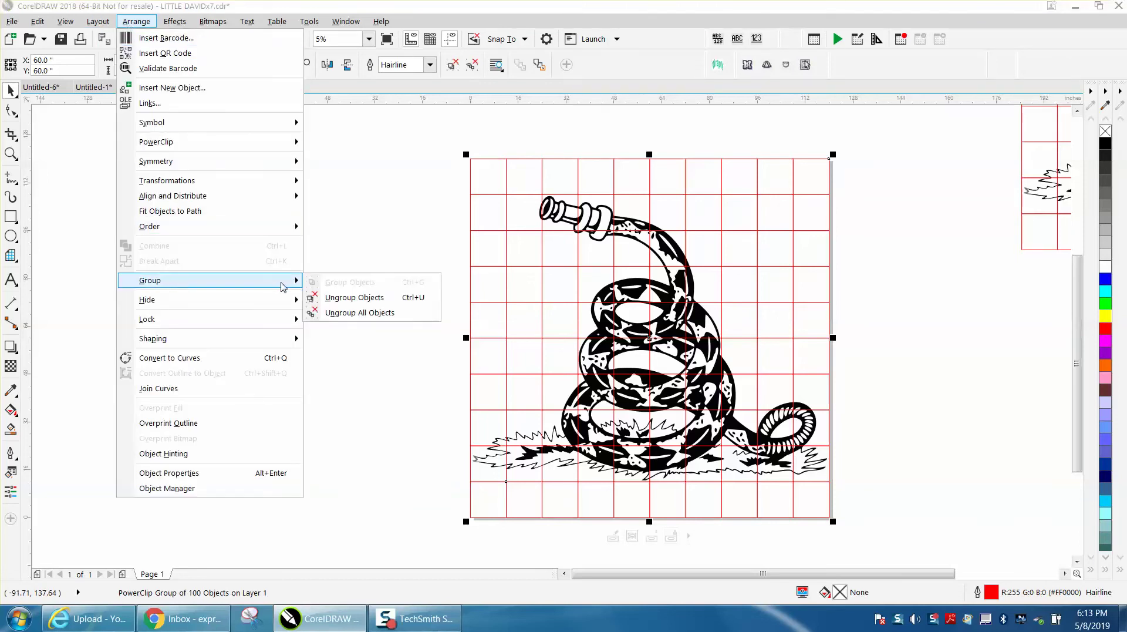
pyautogui.click(346, 299)
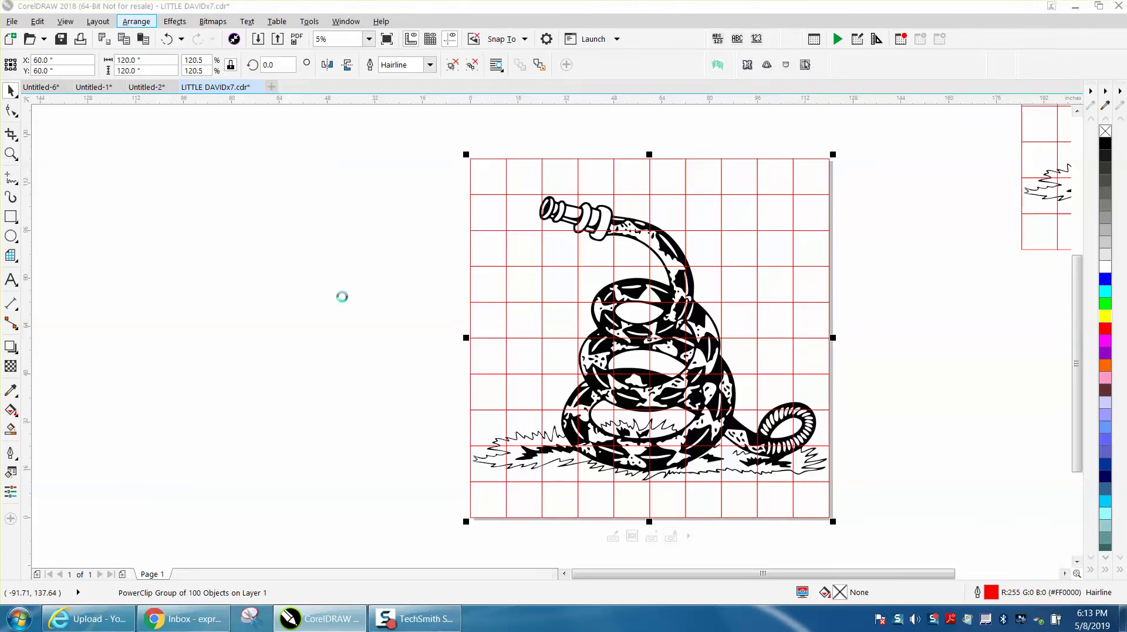
pyautogui.click(317, 261)
pyautogui.moveTo(644, 249); pyautogui.dragTo(333, 257)
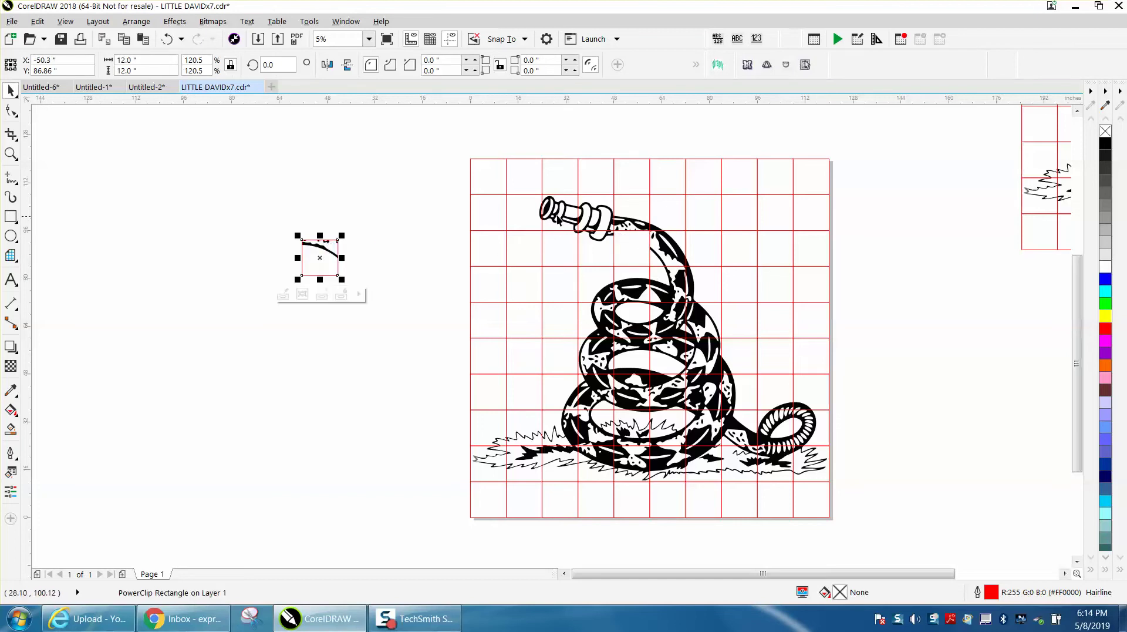
pyautogui.moveTo(558, 214); pyautogui.dragTo(377, 222)
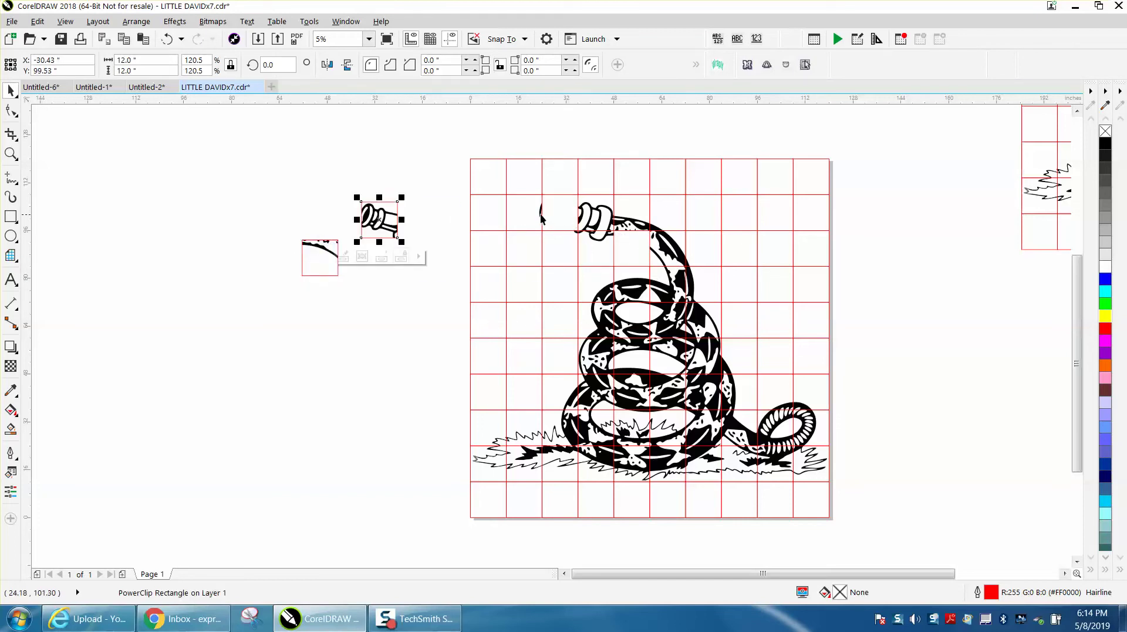
pyautogui.moveTo(542, 217); pyautogui.dragTo(408, 182)
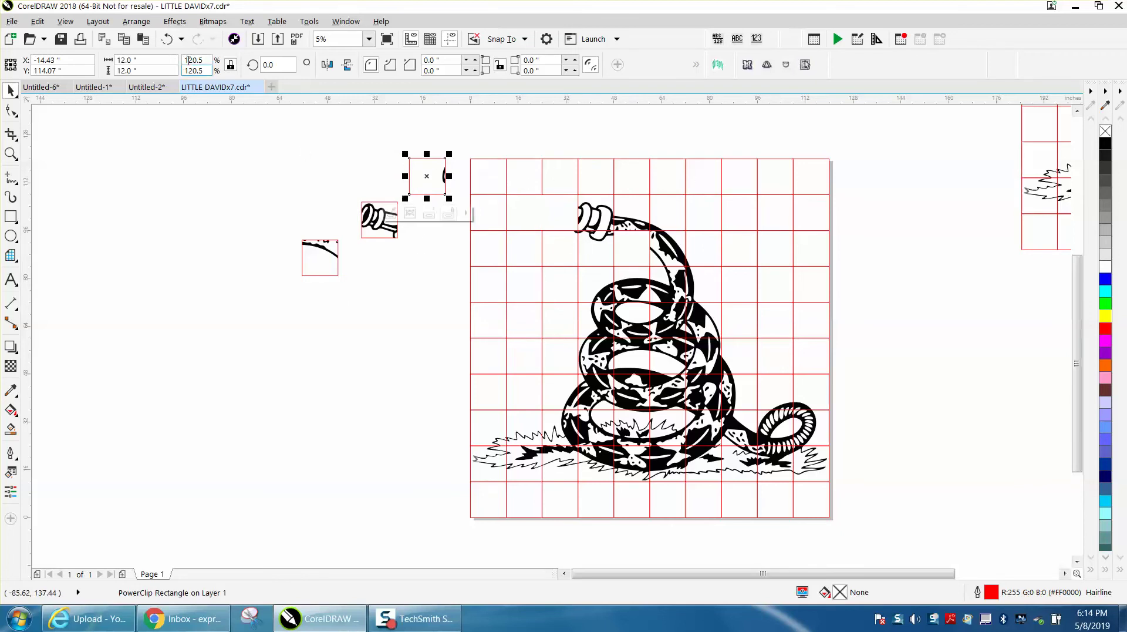
pyautogui.click(167, 40)
pyautogui.click(167, 40)
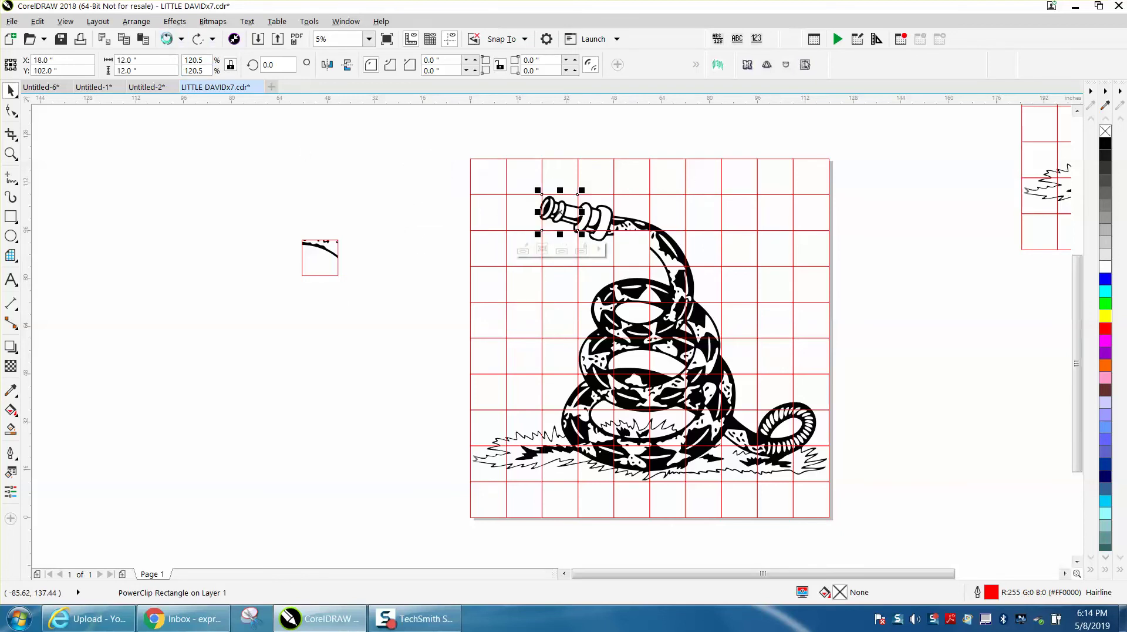
pyautogui.click(168, 40)
pyautogui.click(167, 40)
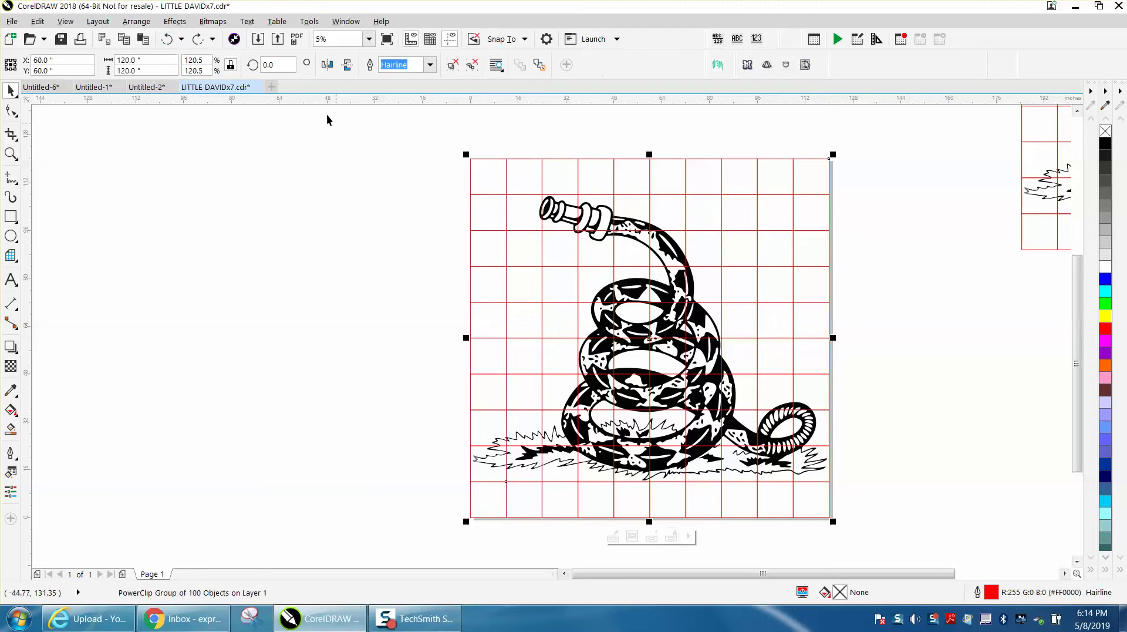
# Redo the ungroup, then move all 100 separate grid cells to the left of the page.
pyautogui.click(197, 40)
pyautogui.scroll(-2, 432, 166)
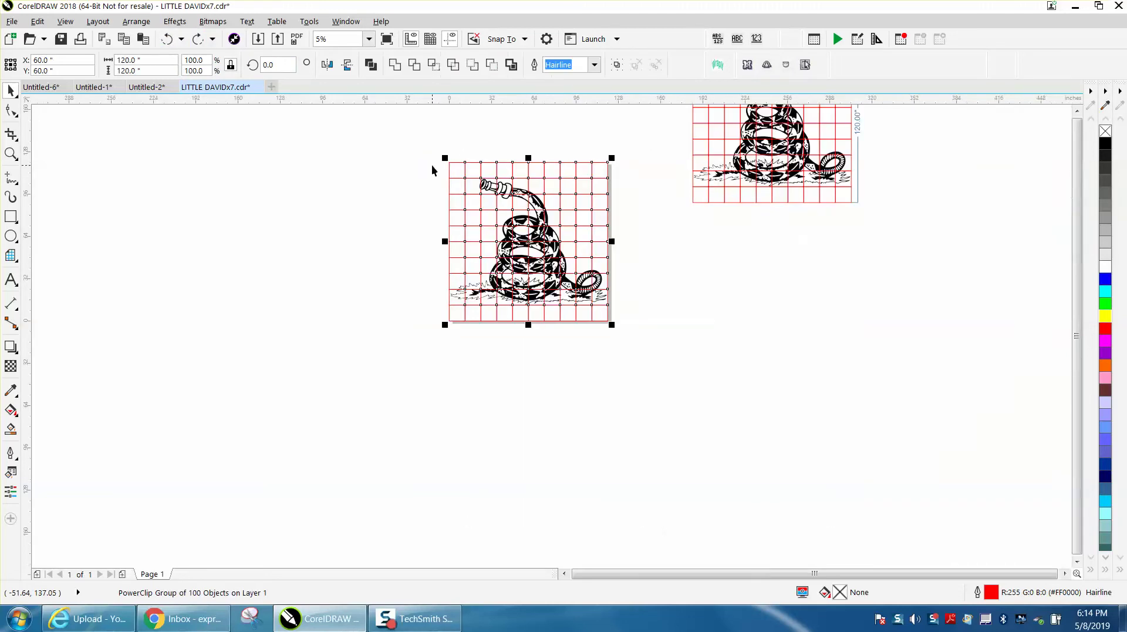
pyautogui.moveTo(433, 150); pyautogui.dragTo(650, 339)
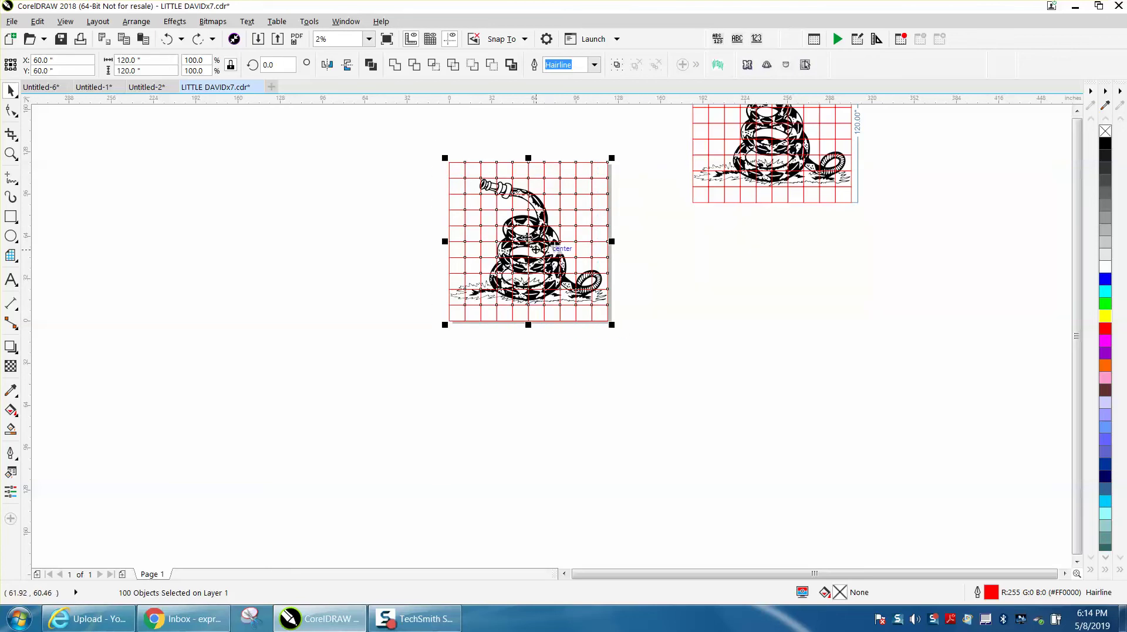
pyautogui.moveTo(529, 234); pyautogui.dragTo(247, 234)
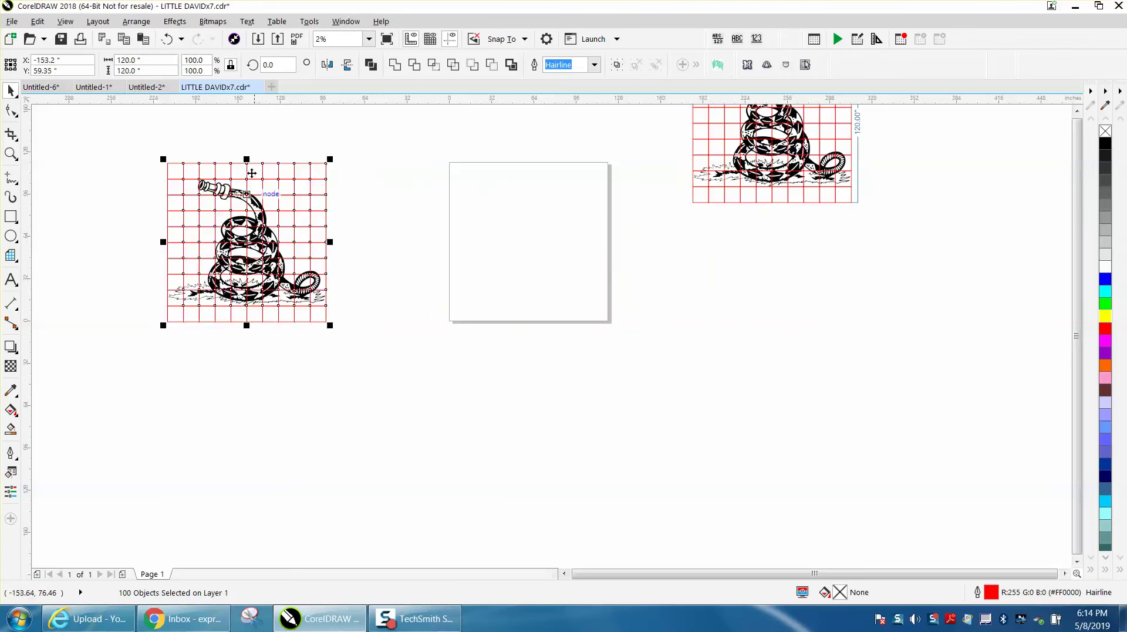
pyautogui.click(354, 142)
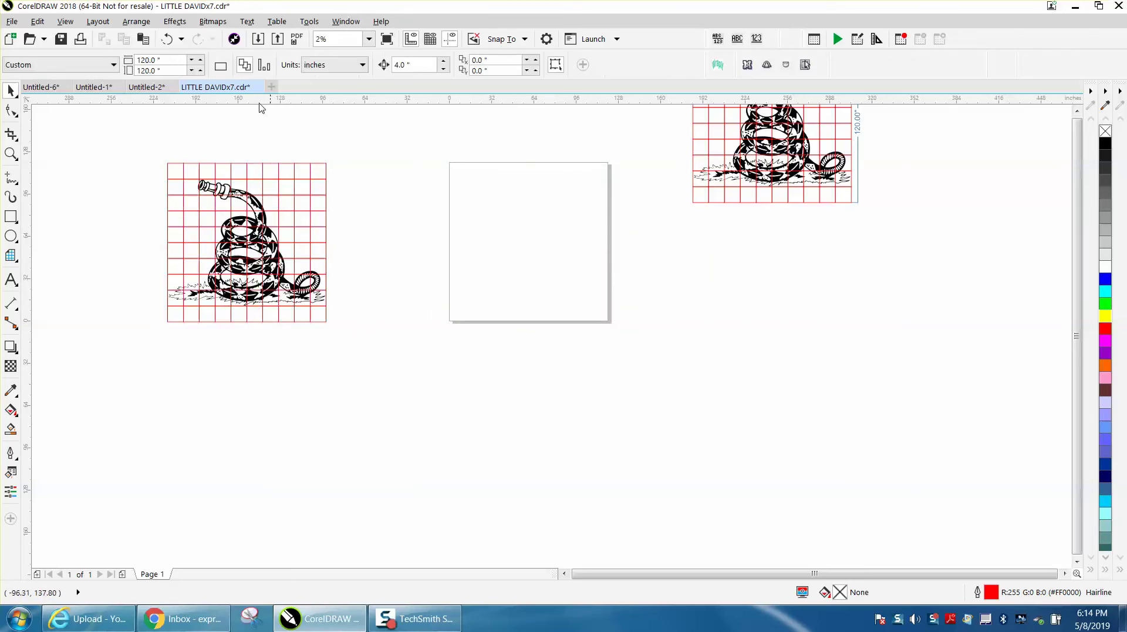
# Set the page size to 24 × 18 inches and move the snake grid down beside it.
pyautogui.click(153, 60)
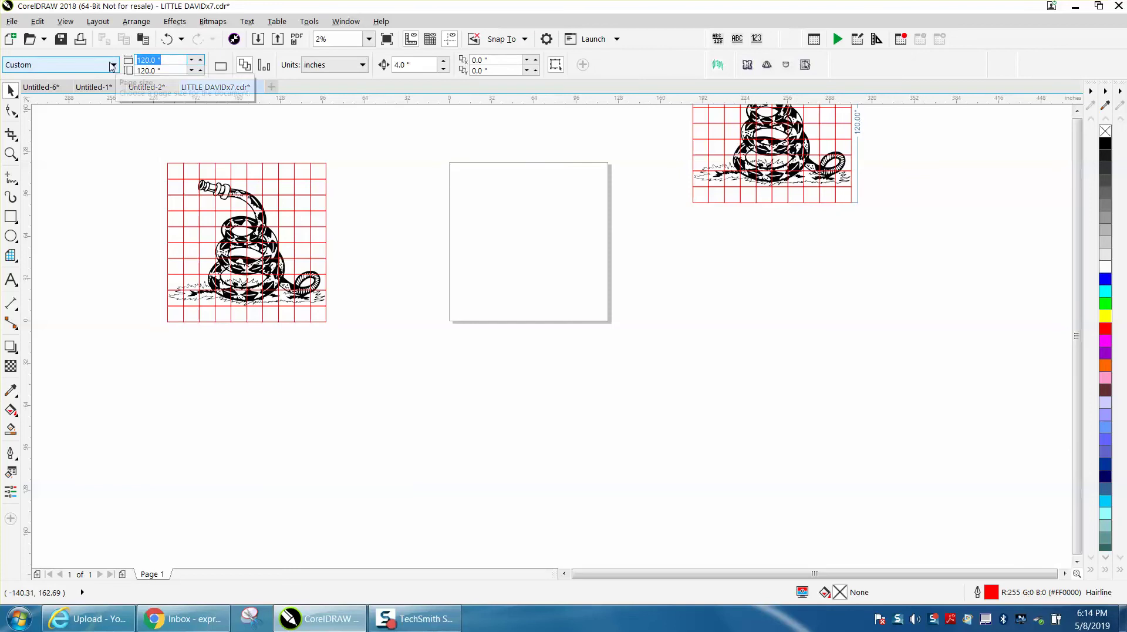
pyautogui.write('2')
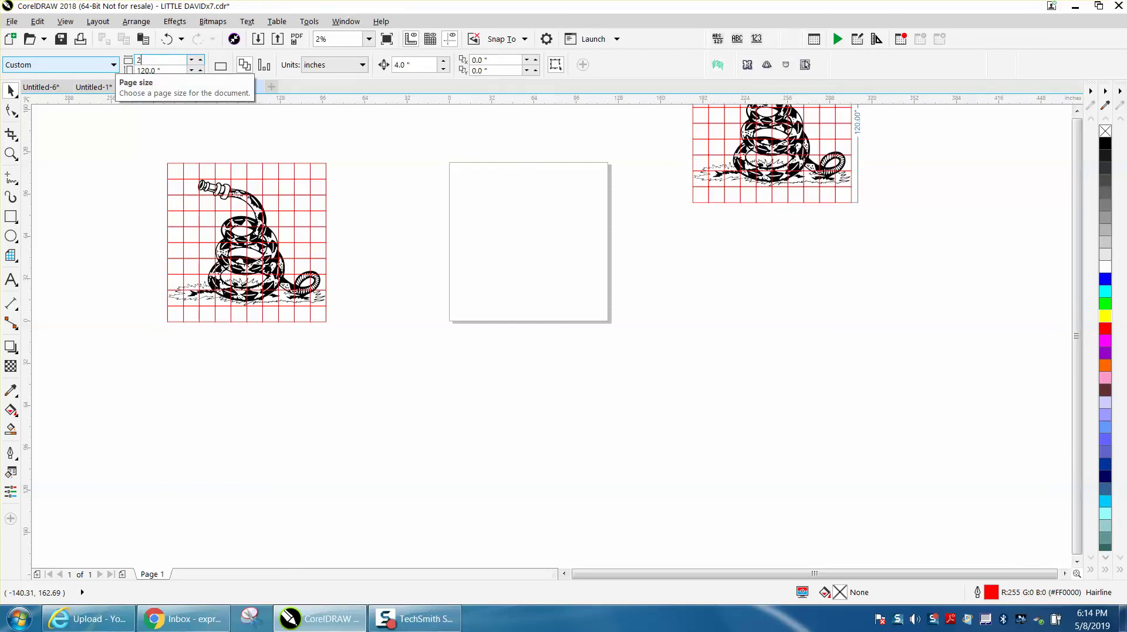
pyautogui.write('4')
pyautogui.press('Tab')
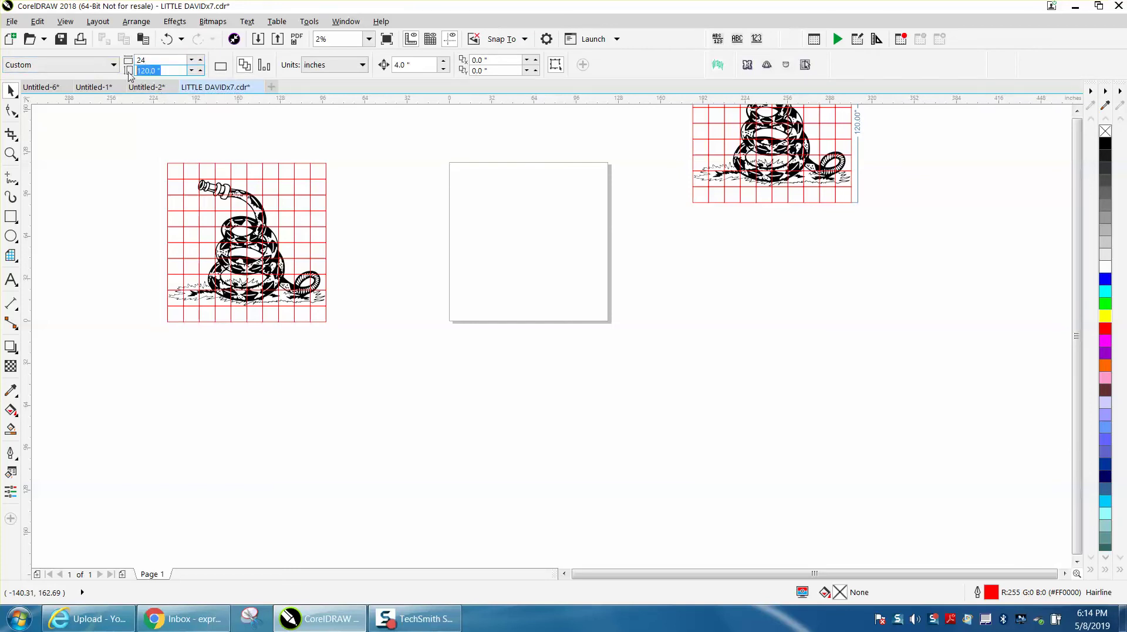
pyautogui.write('18')
pyautogui.press('Return')
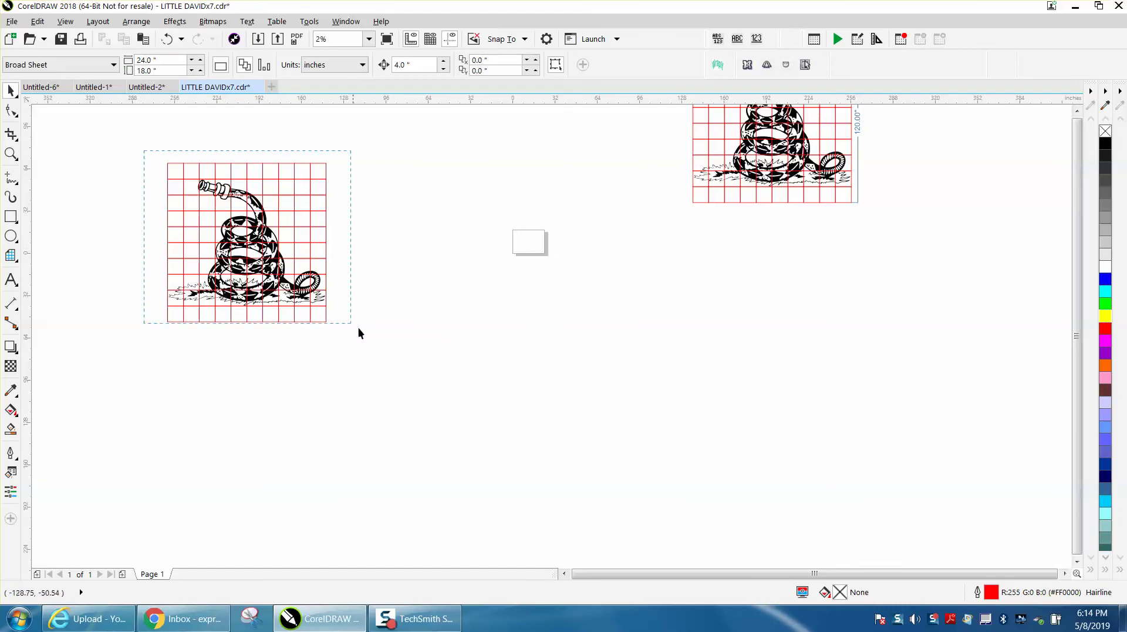
pyautogui.moveTo(358, 328); pyautogui.dragTo(353, 323)
pyautogui.moveTo(259, 250); pyautogui.dragTo(436, 319)
# Select the snake-head tile and its neighbouring tile and drag both onto the page.
pyautogui.click(10, 153)
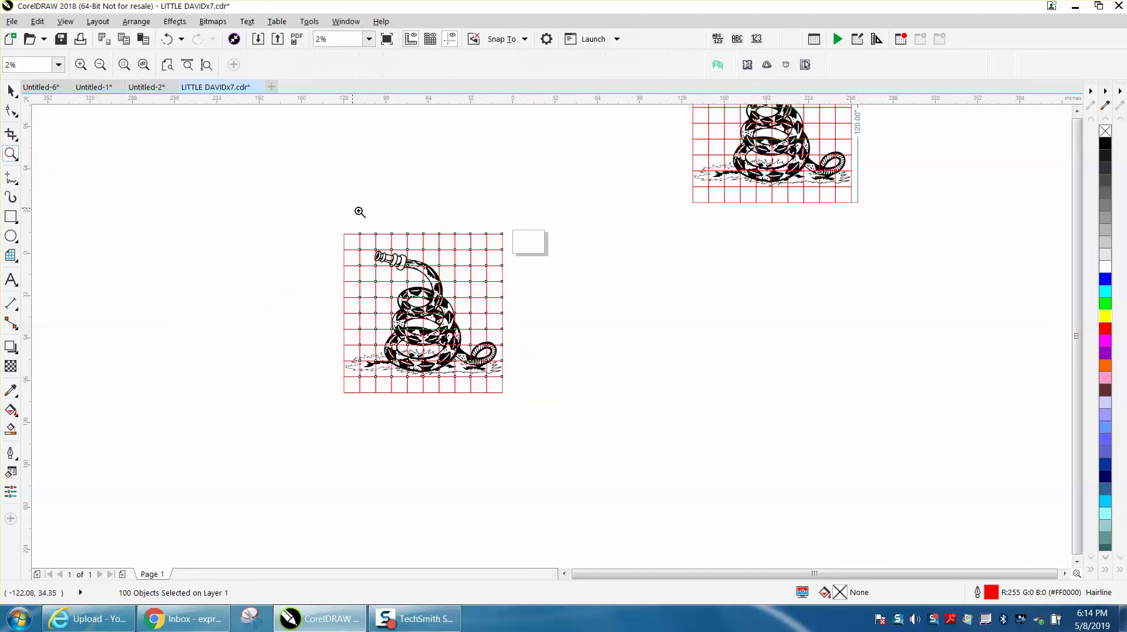
pyautogui.moveTo(356, 244); pyautogui.dragTo(624, 358)
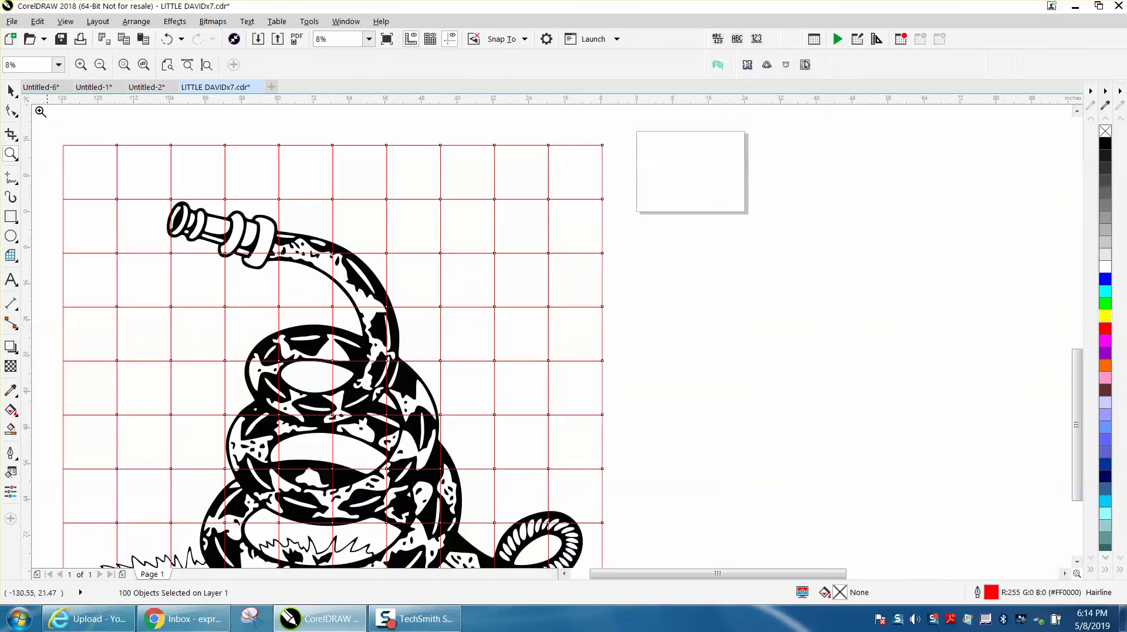
pyautogui.click(10, 89)
pyautogui.click(131, 128)
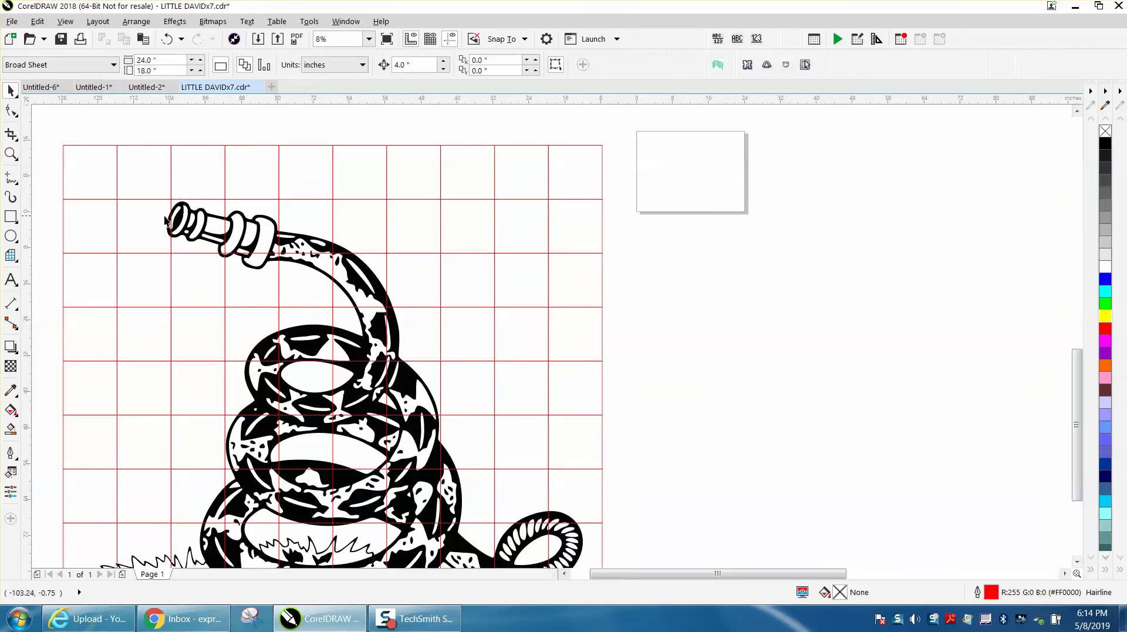
pyautogui.click(163, 217)
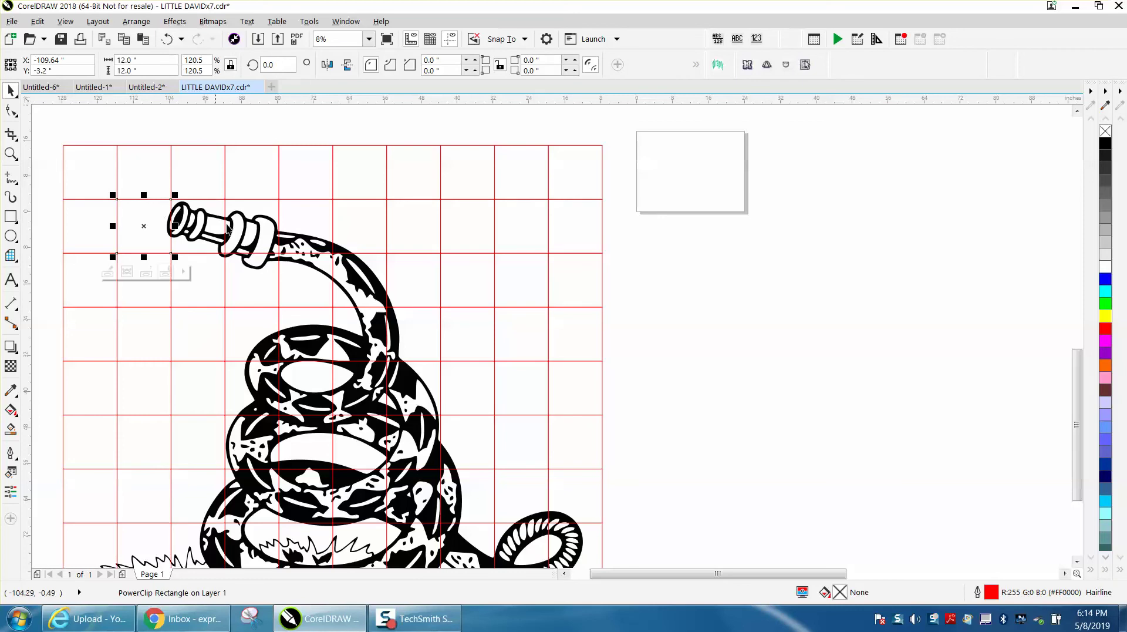
pyautogui.keyDown('shift'); pyautogui.click(214, 226); pyautogui.keyUp('shift')
pyautogui.moveTo(204, 228); pyautogui.dragTo(696, 171)
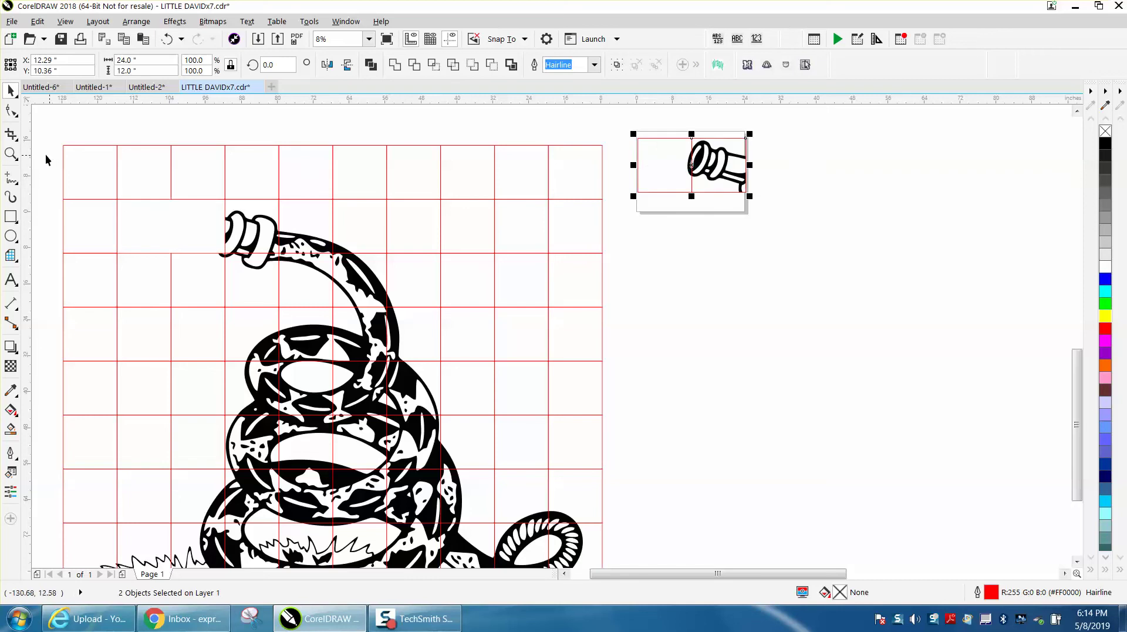
# Snap the two tiles to the page's top-left corner.
pyautogui.click(11, 154)
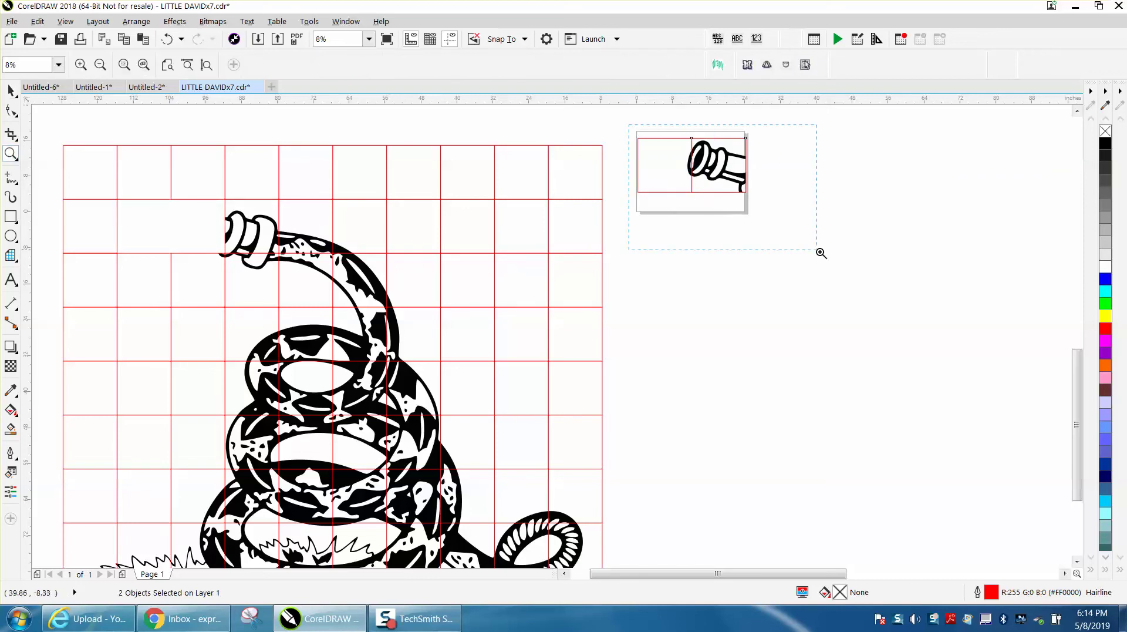
pyautogui.moveTo(821, 253); pyautogui.dragTo(821, 253)
pyautogui.click(11, 90)
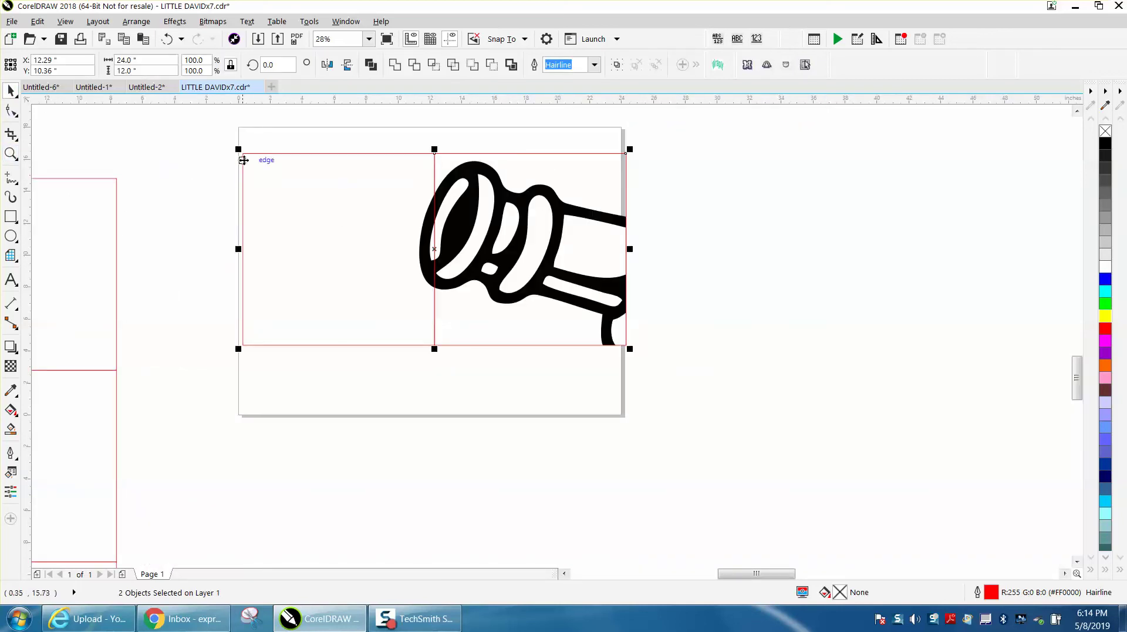
pyautogui.moveTo(245, 153); pyautogui.dragTo(241, 127)
pyautogui.click(195, 153)
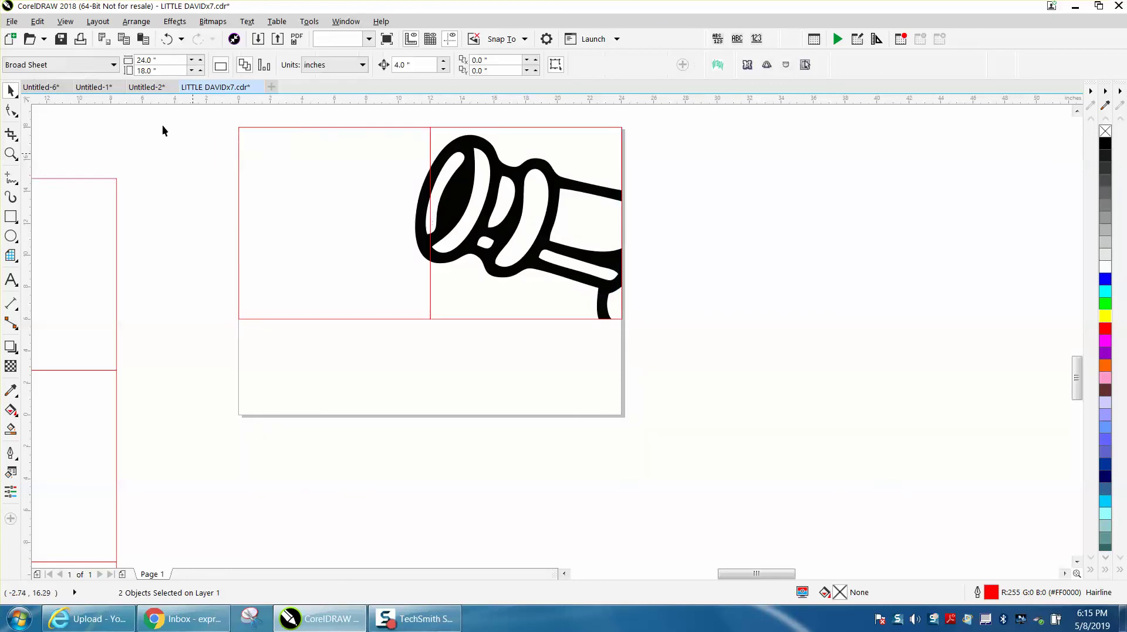
pyautogui.click(43, 24)
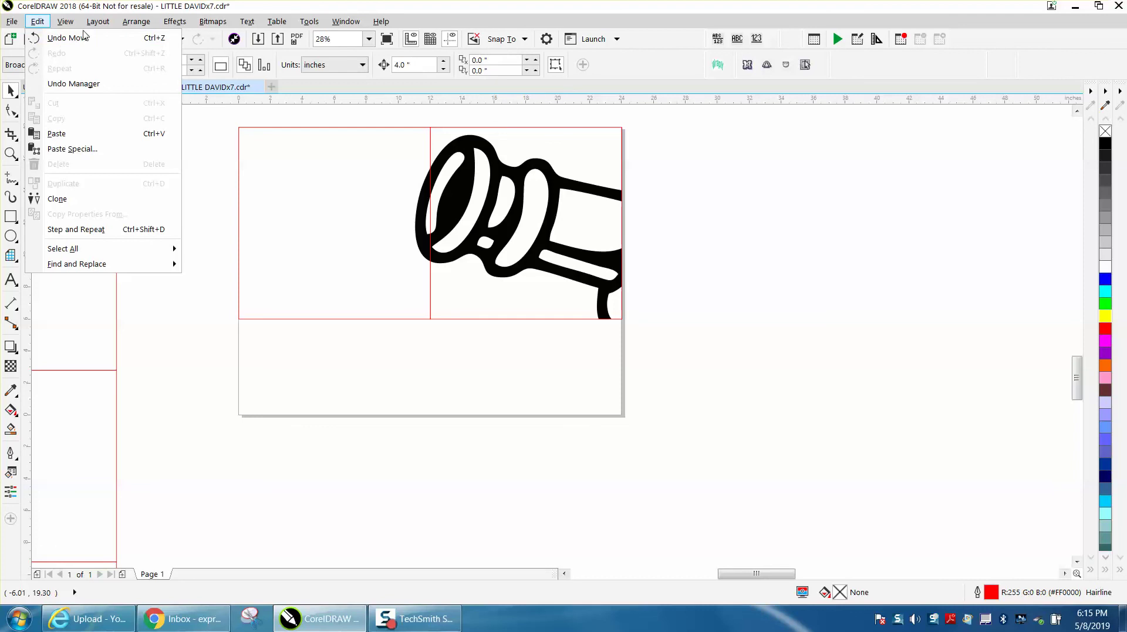
pyautogui.moveTo(72, 26)
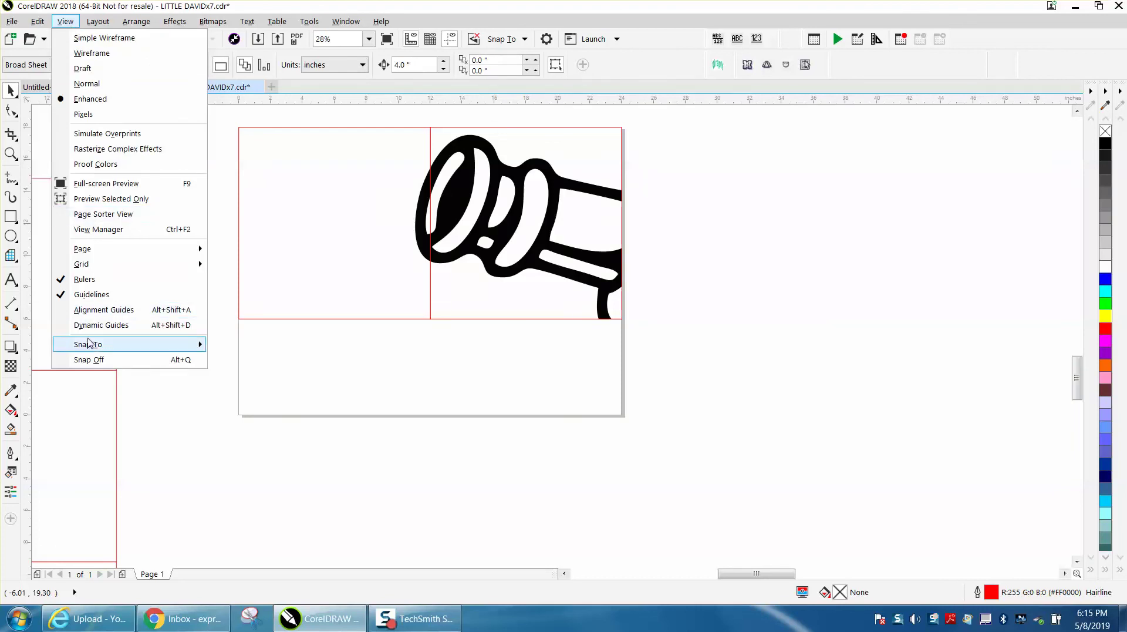
pyautogui.moveTo(91, 345)
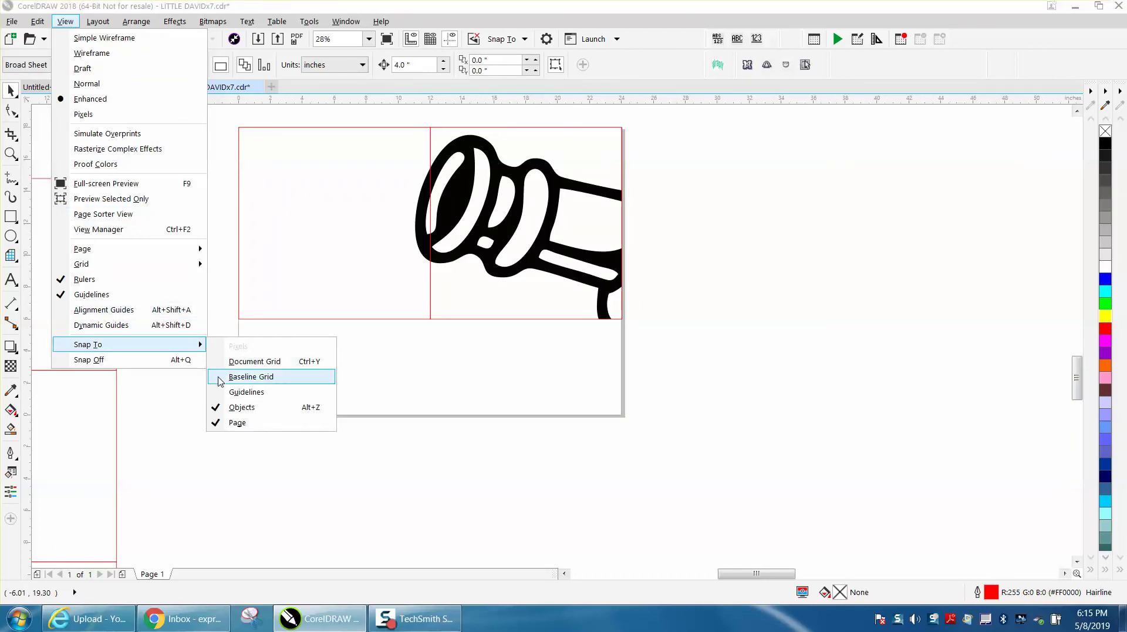
pyautogui.click(223, 175)
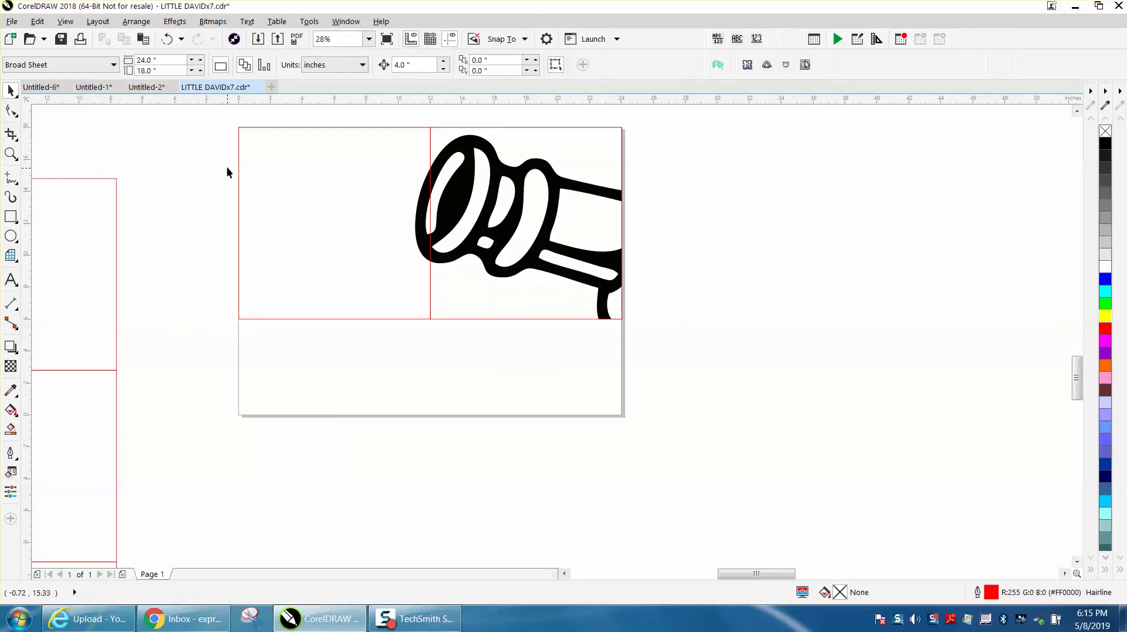
pyautogui.click(11, 154)
# Move the first placed tile pair off the right side of the page.
pyautogui.moveTo(237, 116); pyautogui.dragTo(667, 372)
pyautogui.scroll(-2, 652, 368)
pyautogui.scroll(-2, 456, 322)
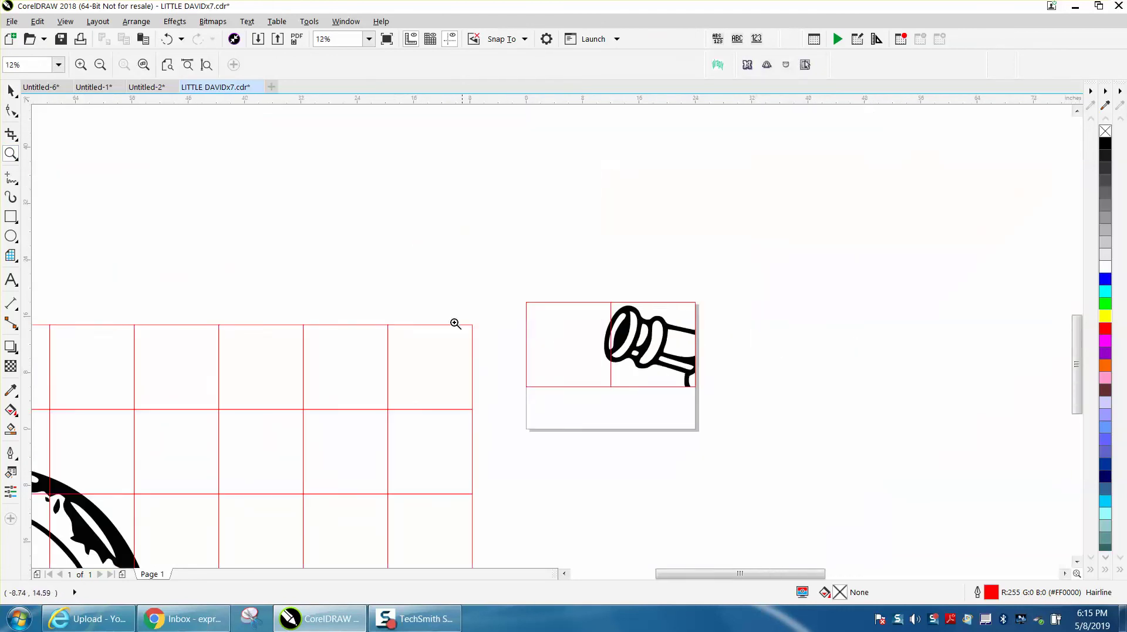
pyautogui.scroll(-2, 121, 161)
pyautogui.click(12, 91)
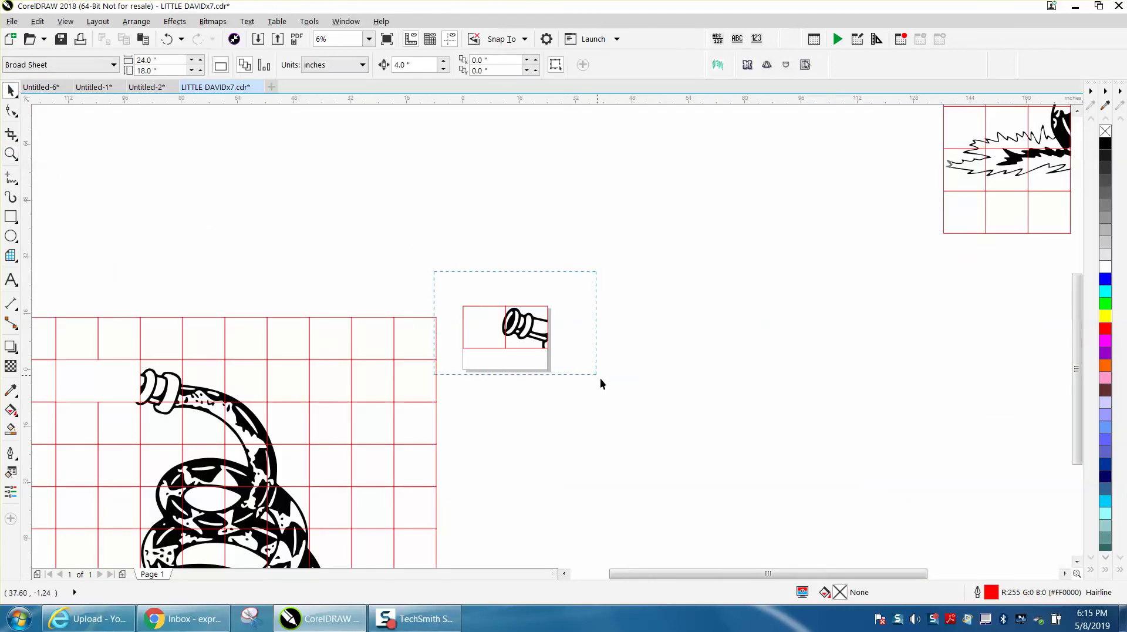
pyautogui.moveTo(601, 379); pyautogui.dragTo(600, 379)
pyautogui.moveTo(511, 332); pyautogui.dragTo(731, 322)
# Select the next snake tile and its neighbour and drag them onto the page.
pyautogui.click(163, 372)
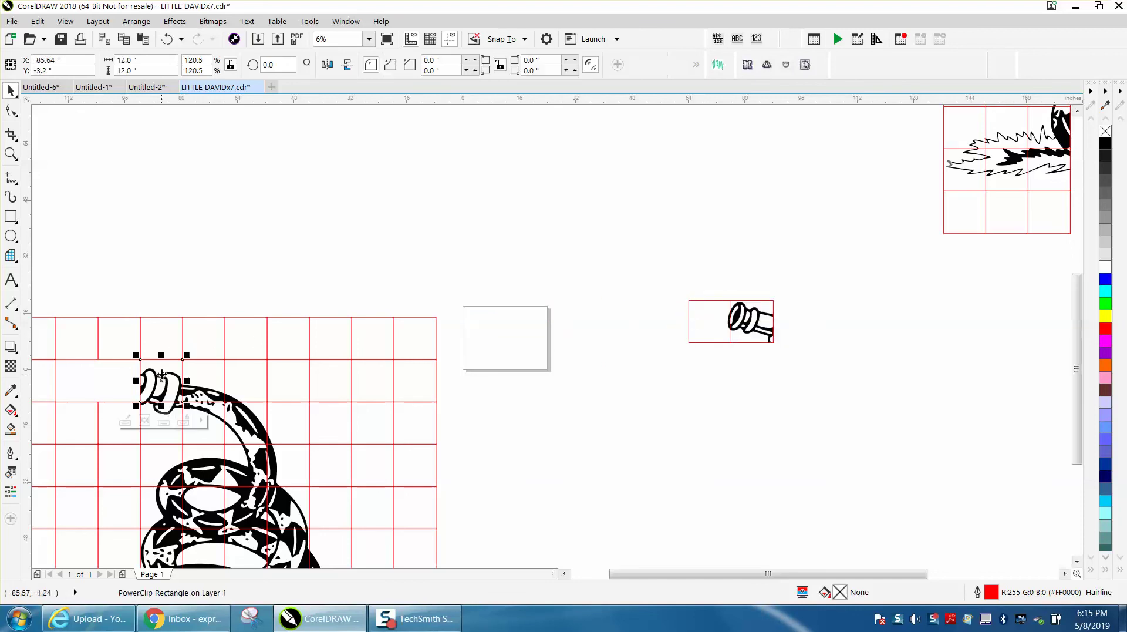
pyautogui.keyDown('shift'); pyautogui.click(209, 386); pyautogui.keyUp('shift')
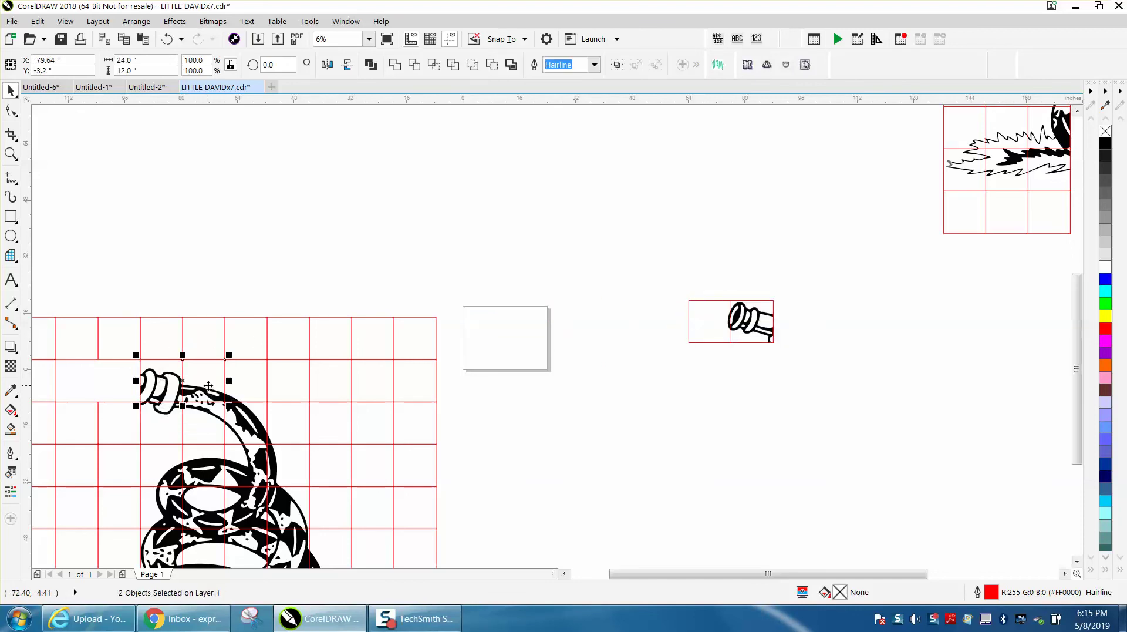
pyautogui.moveTo(165, 368); pyautogui.dragTo(462, 305)
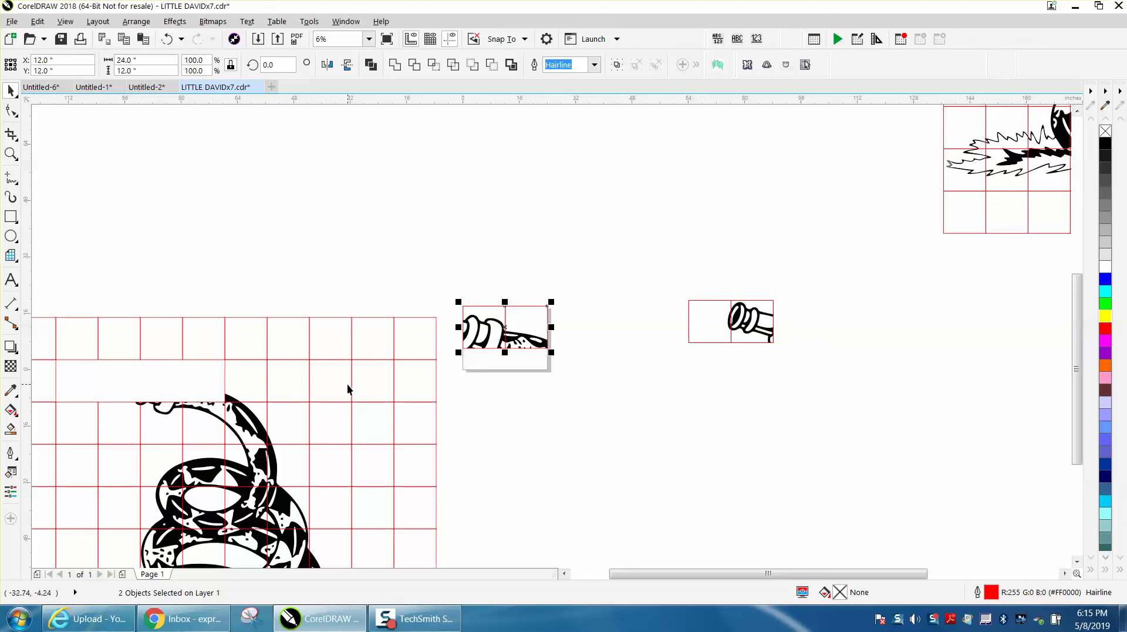
pyautogui.scroll(-1, 347, 389)
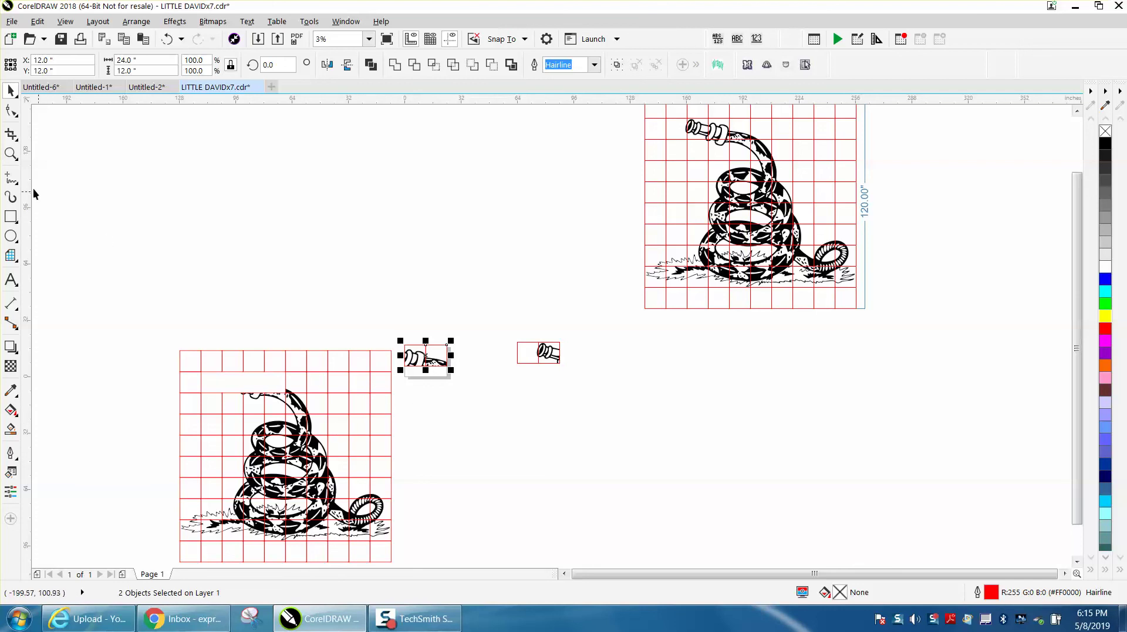
pyautogui.click(10, 154)
pyautogui.moveTo(397, 322); pyautogui.dragTo(528, 419)
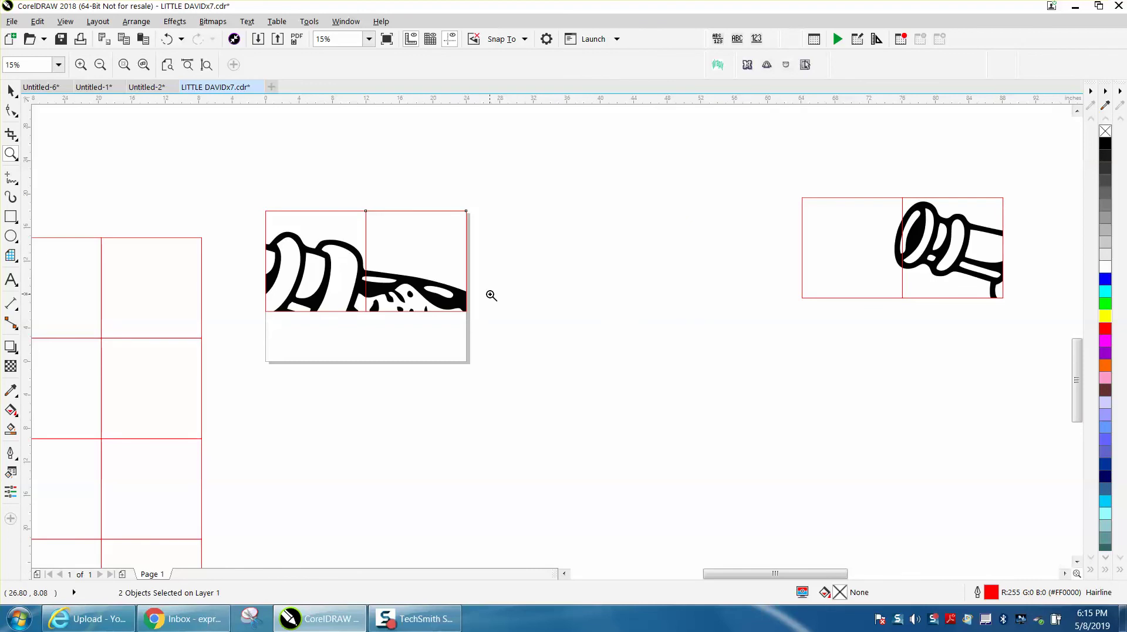
pyautogui.scroll(-6, 492, 295)
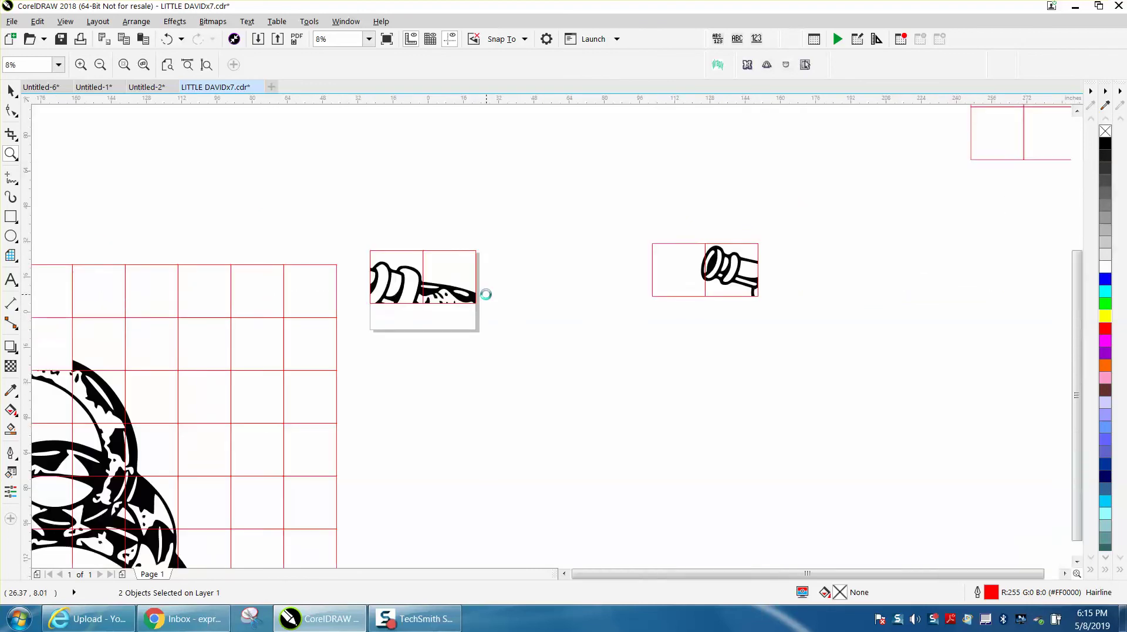